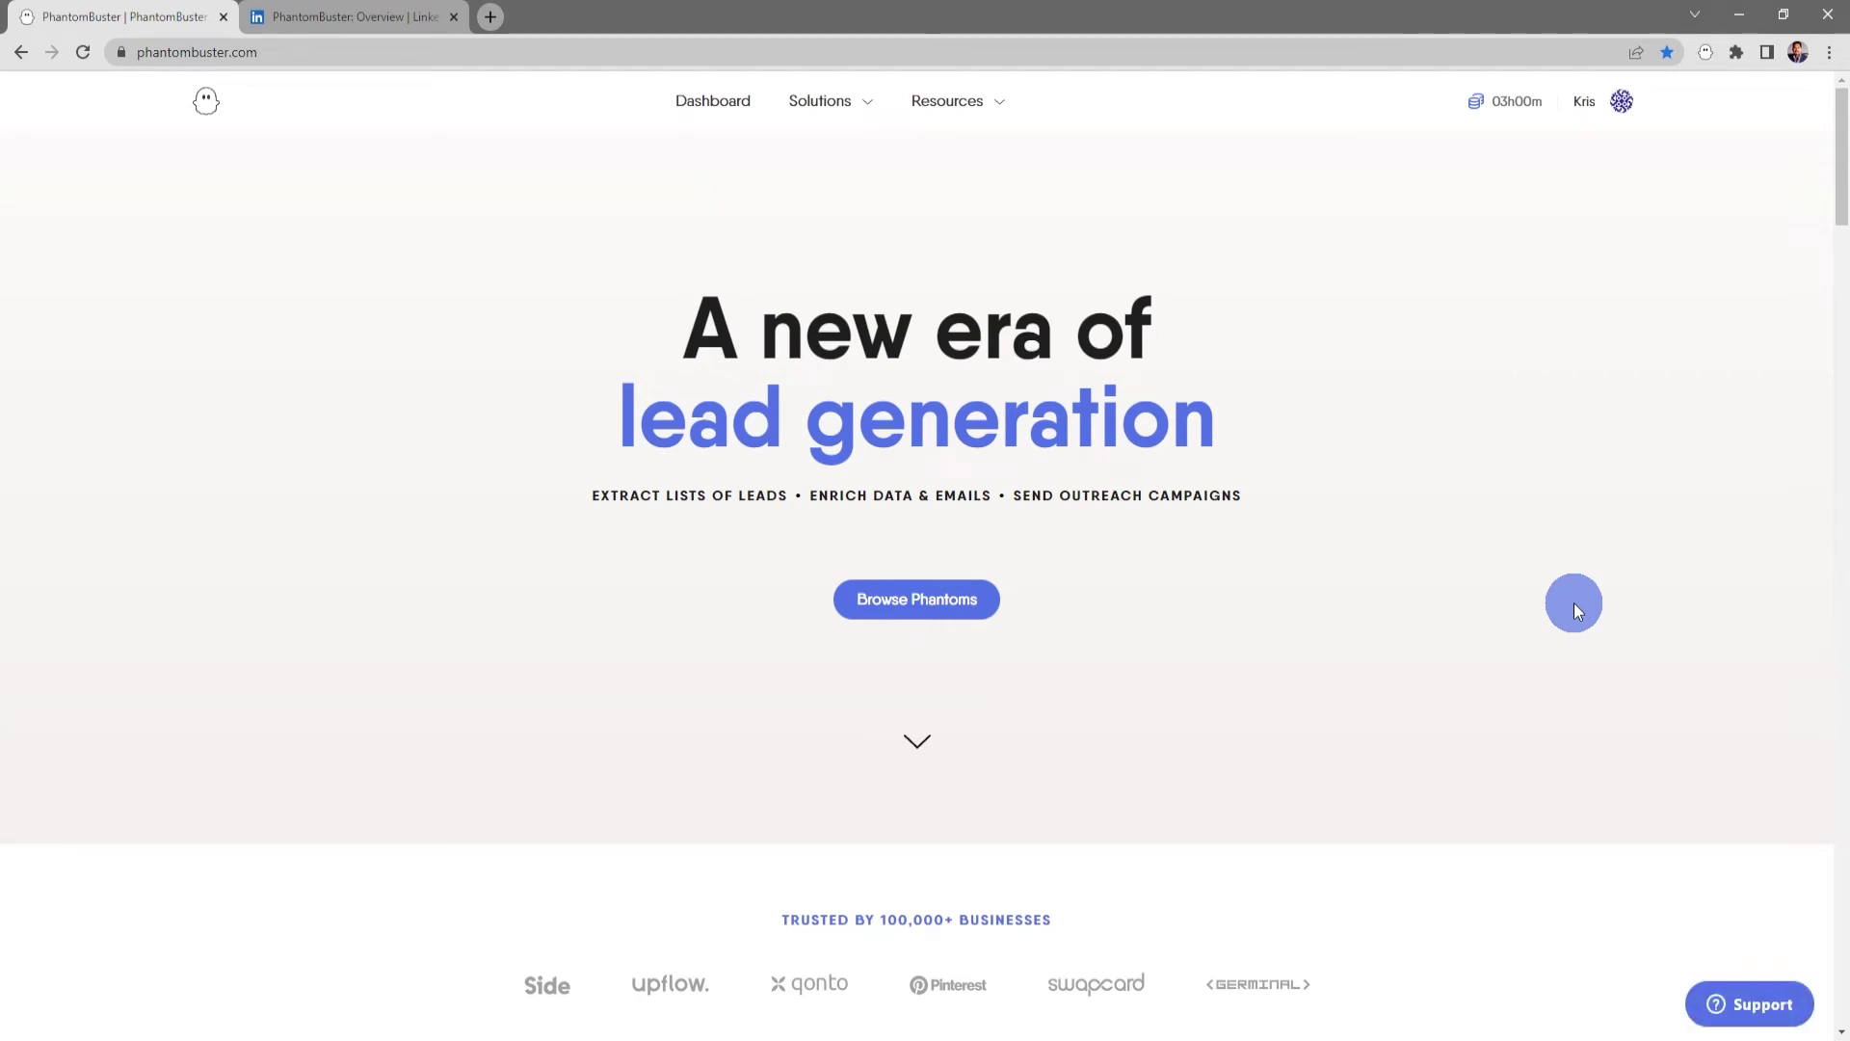
- Find the LinkedIn Company Scraper in the phantom store and open its page
{"action": "left_click", "coordinate": [974, 599]}
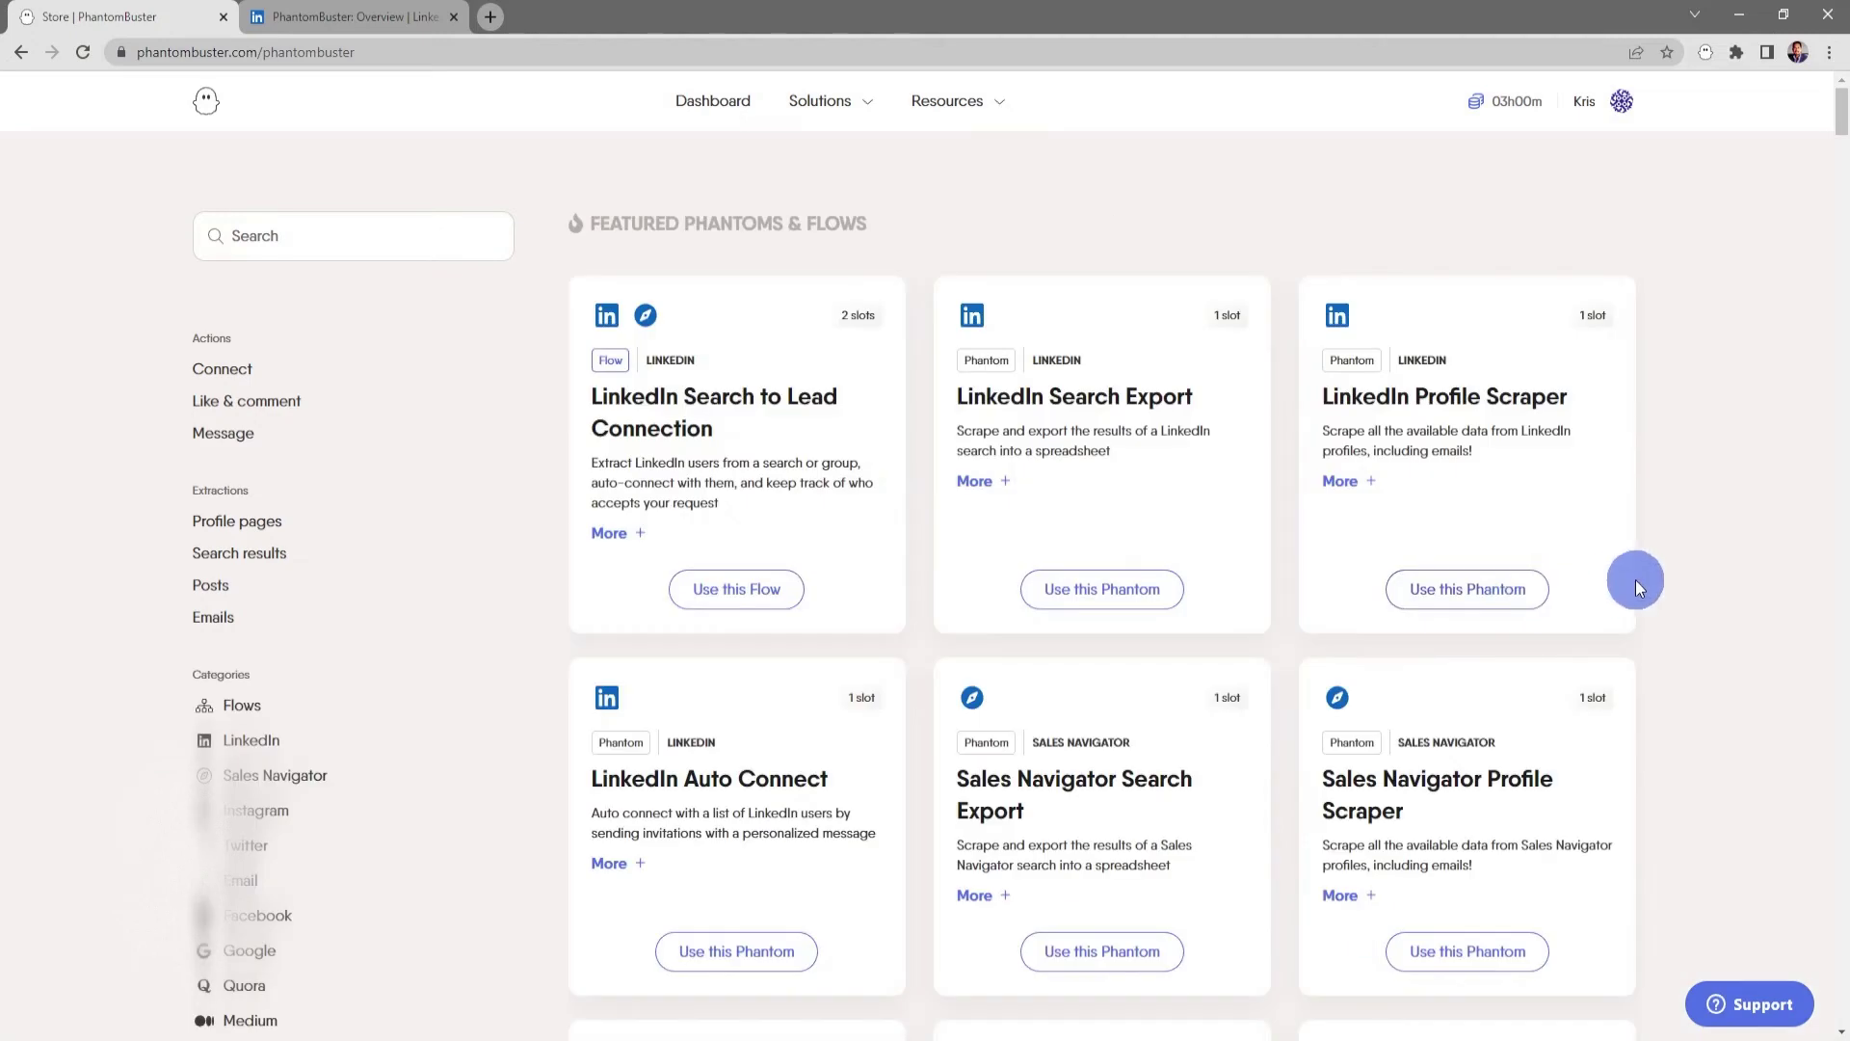
{"action": "scroll", "coordinate": [1646, 576], "scroll_direction": "down", "scroll_amount": 8}
{"action": "scroll", "coordinate": [1646, 576], "scroll_direction": "down", "scroll_amount": 3}
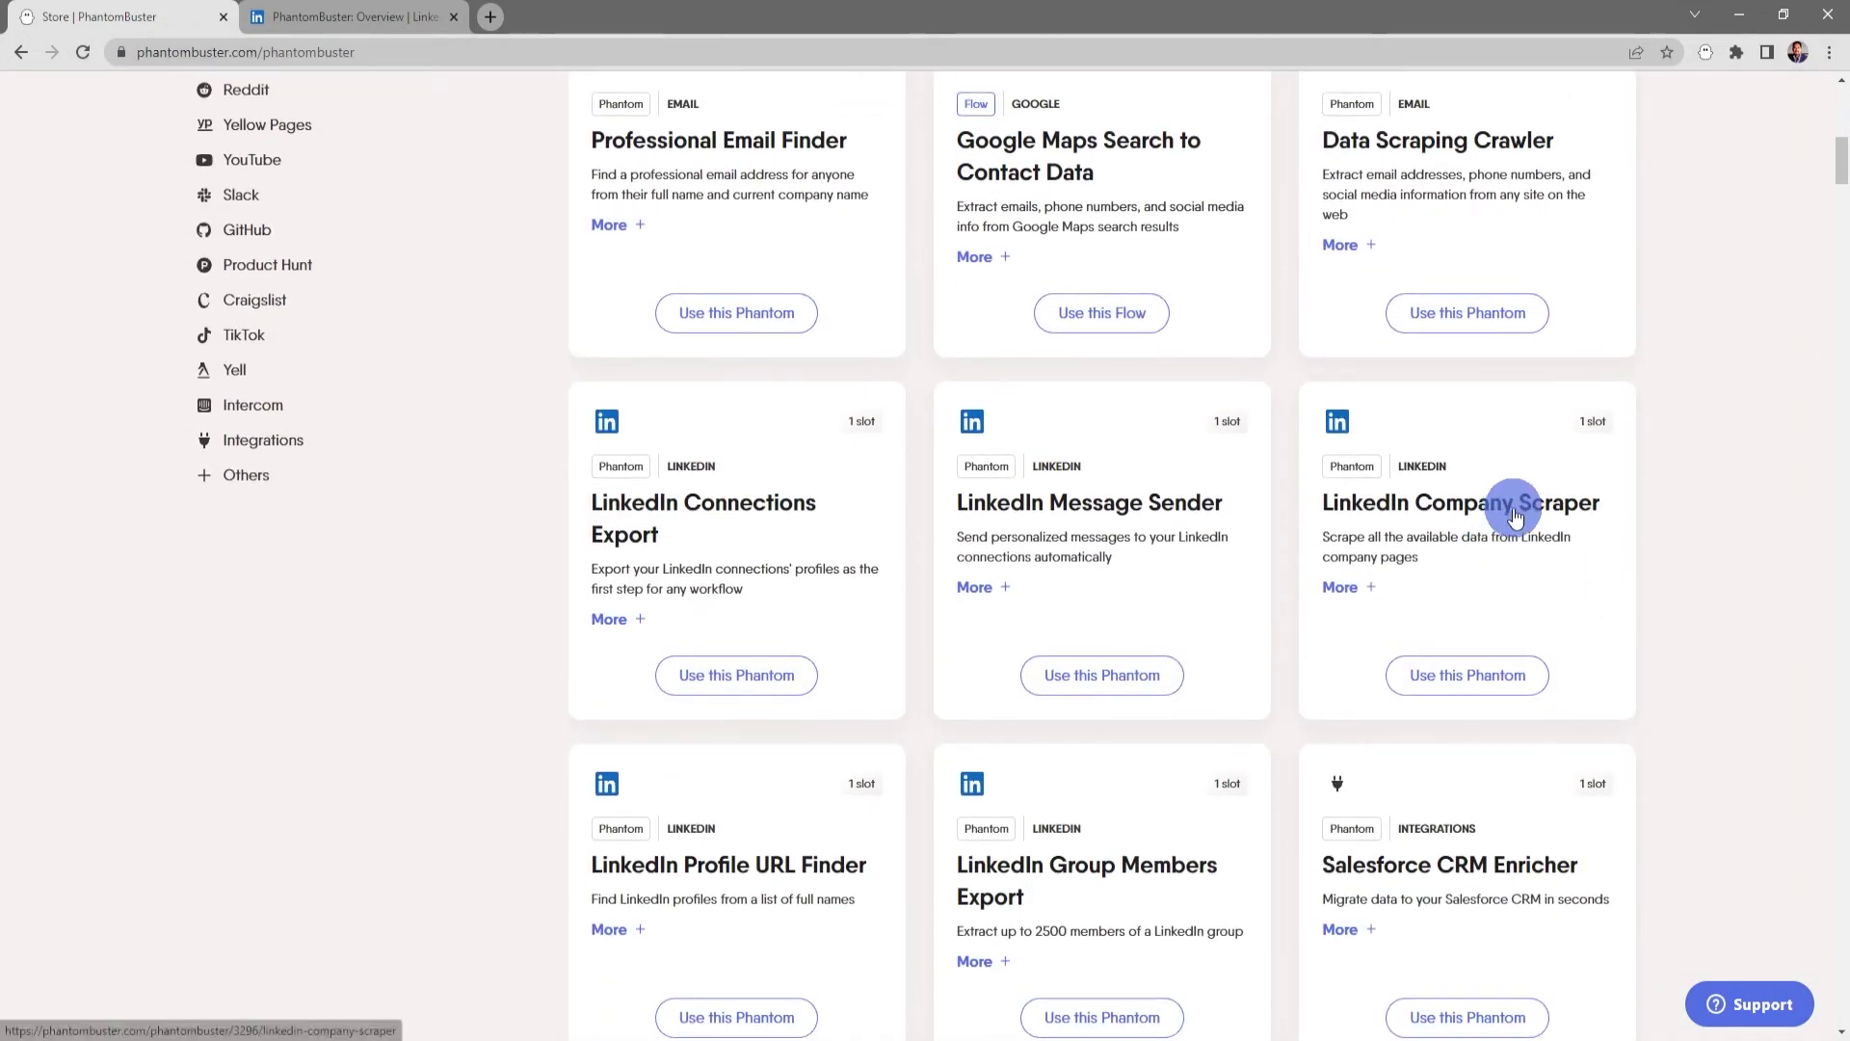
{"action": "left_click", "coordinate": [1503, 511]}
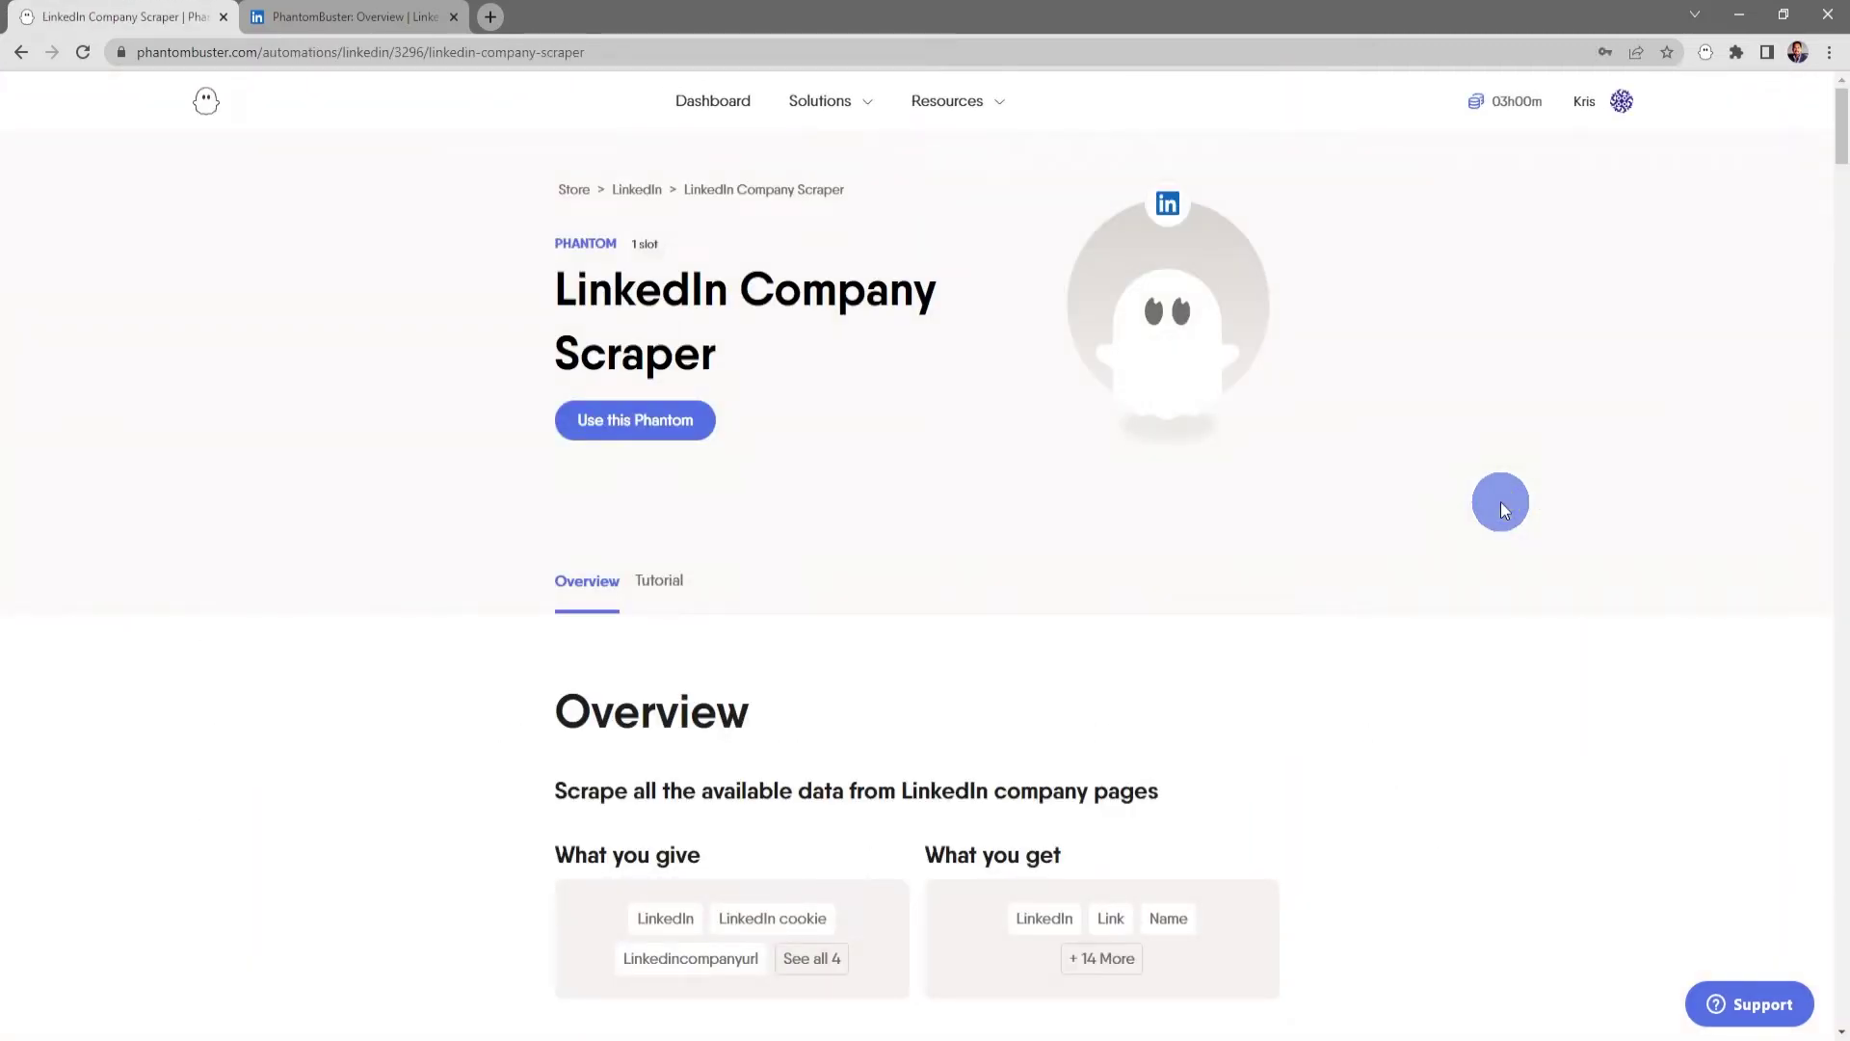
- Show the LinkedIn Company Scraper's Tutorial with its setup steps and video
{"action": "scroll", "coordinate": [1504, 511], "scroll_direction": "down", "scroll_amount": 8}
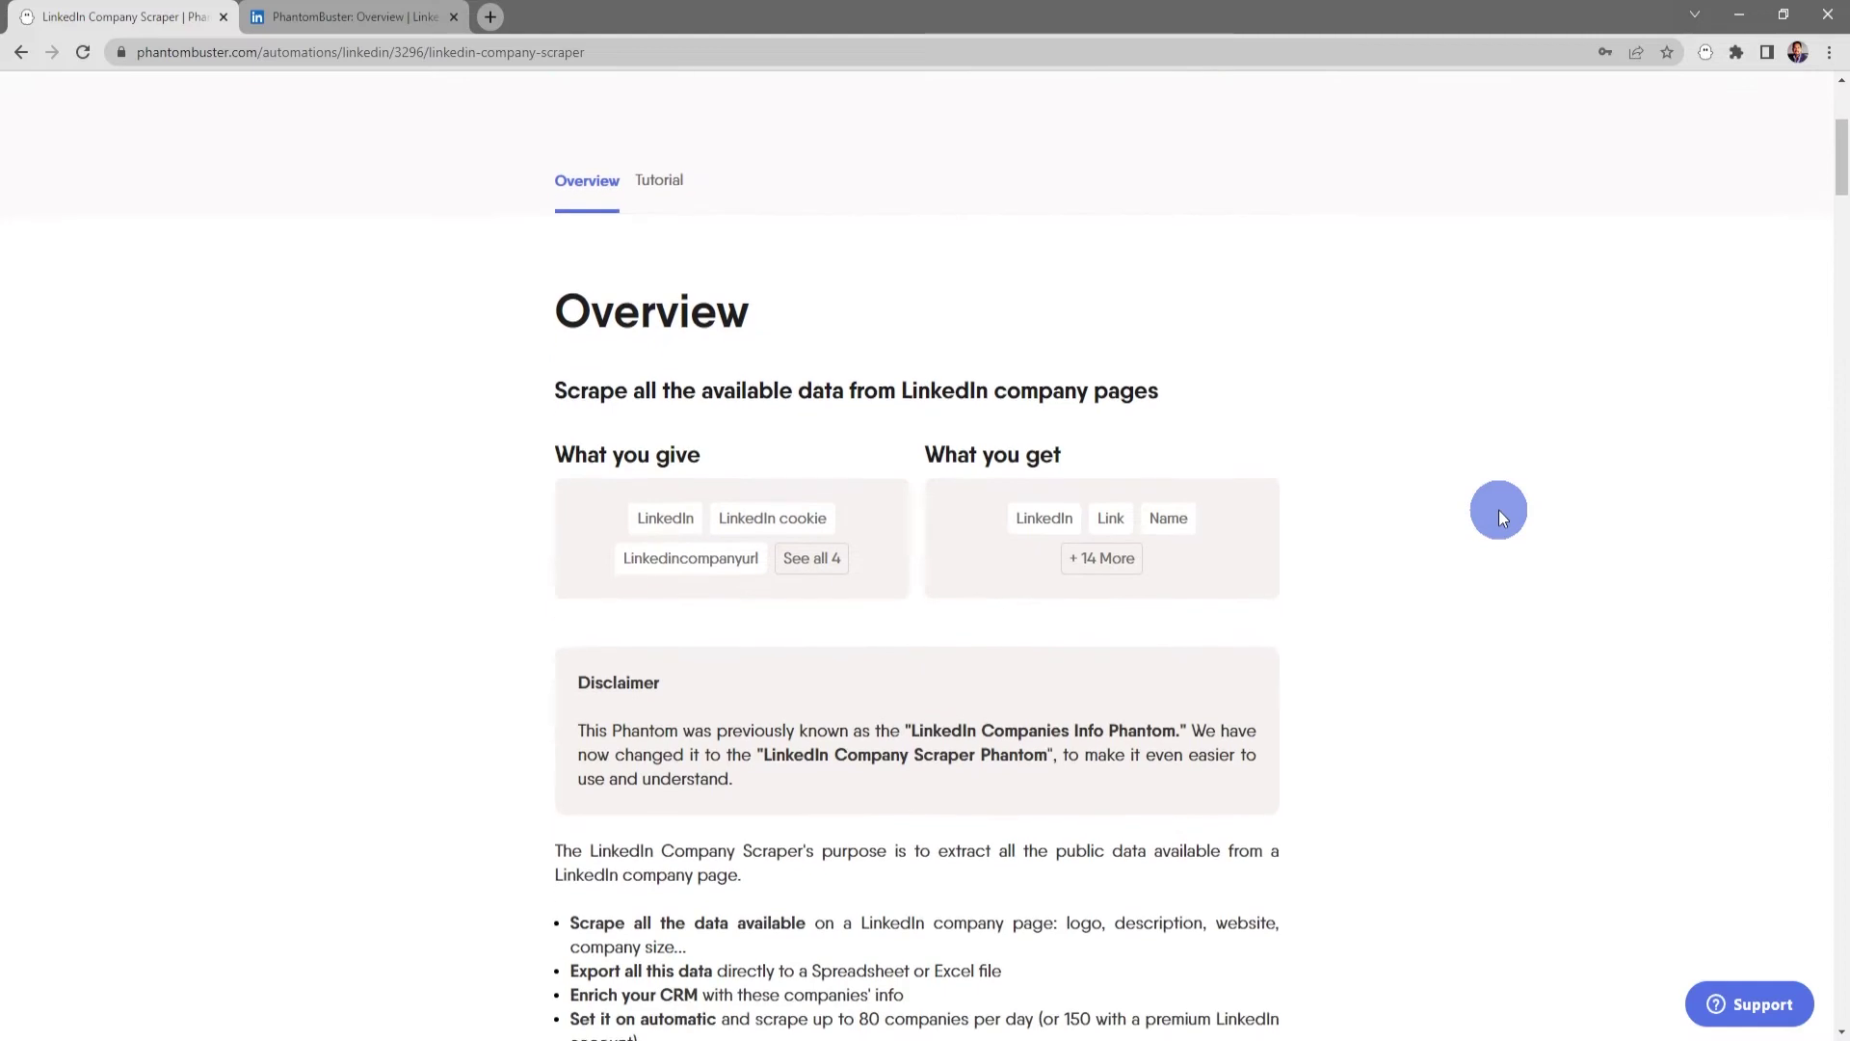
{"action": "scroll", "coordinate": [1500, 511], "scroll_direction": "down", "scroll_amount": 3}
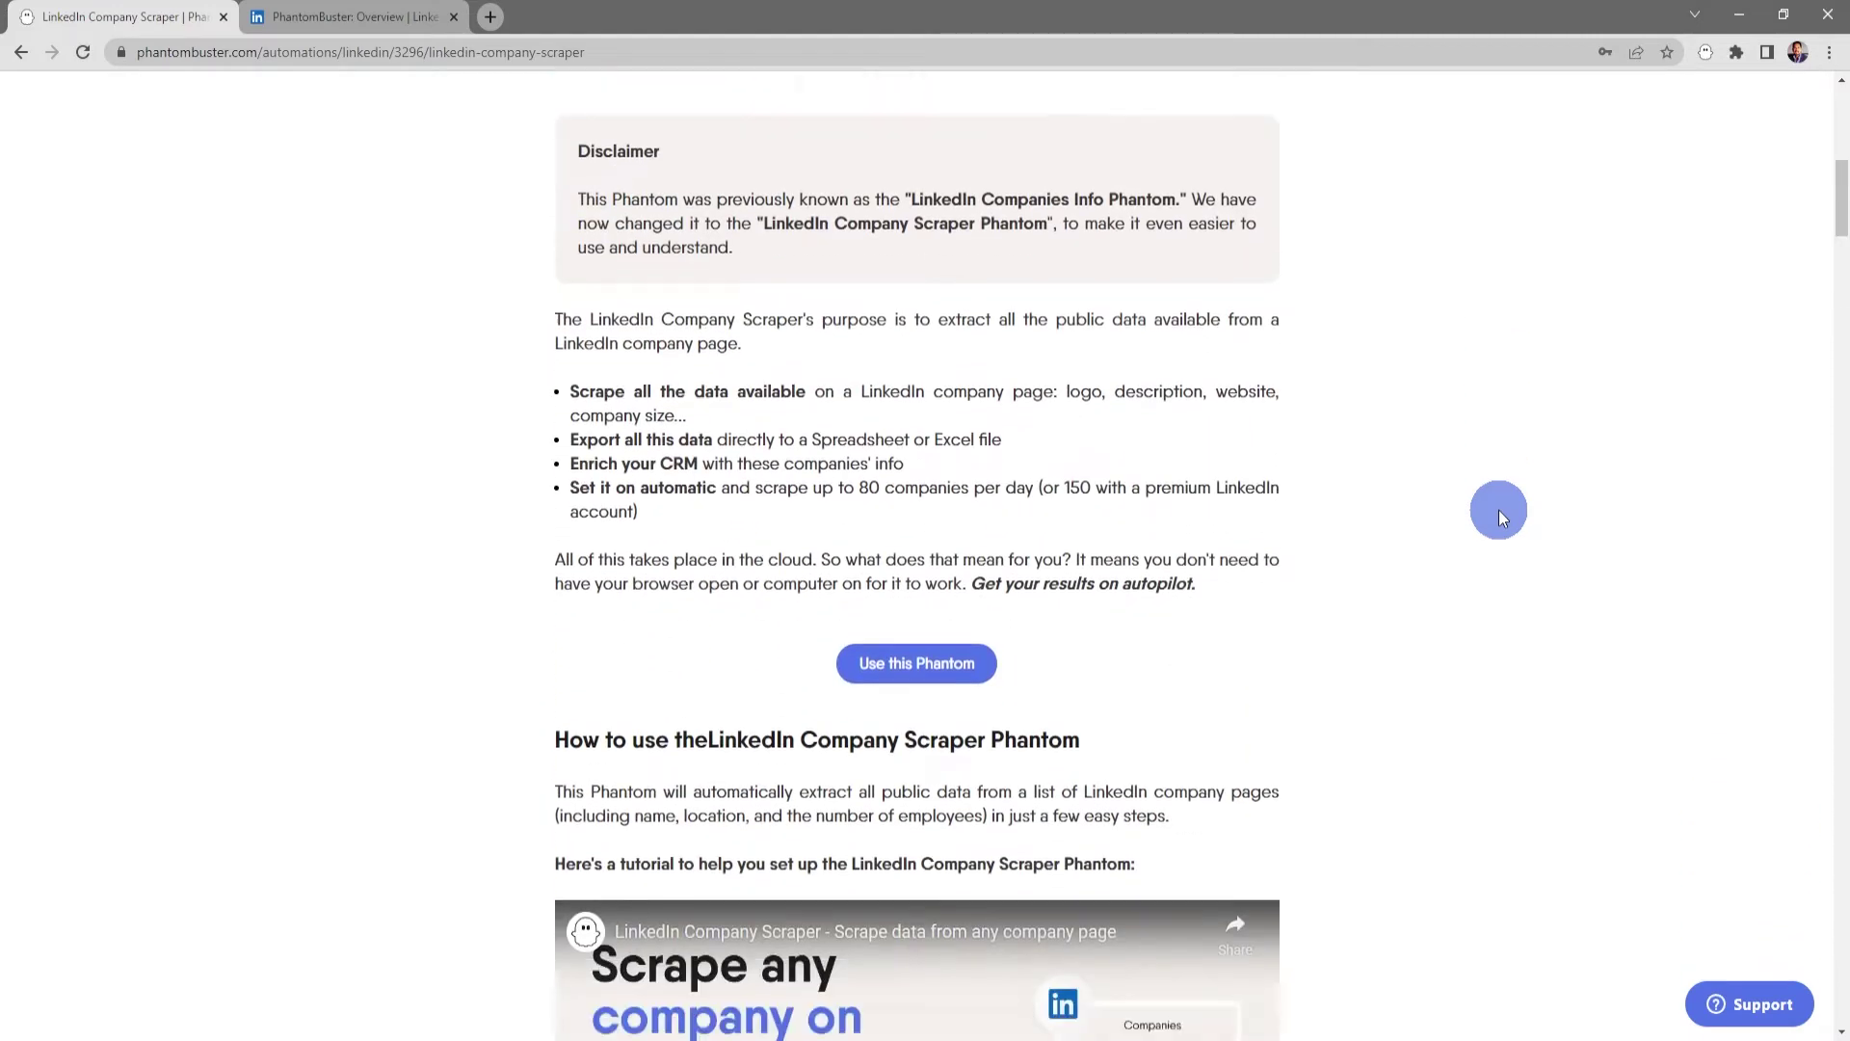
{"action": "scroll", "coordinate": [1499, 510], "scroll_direction": "up", "scroll_amount": 10}
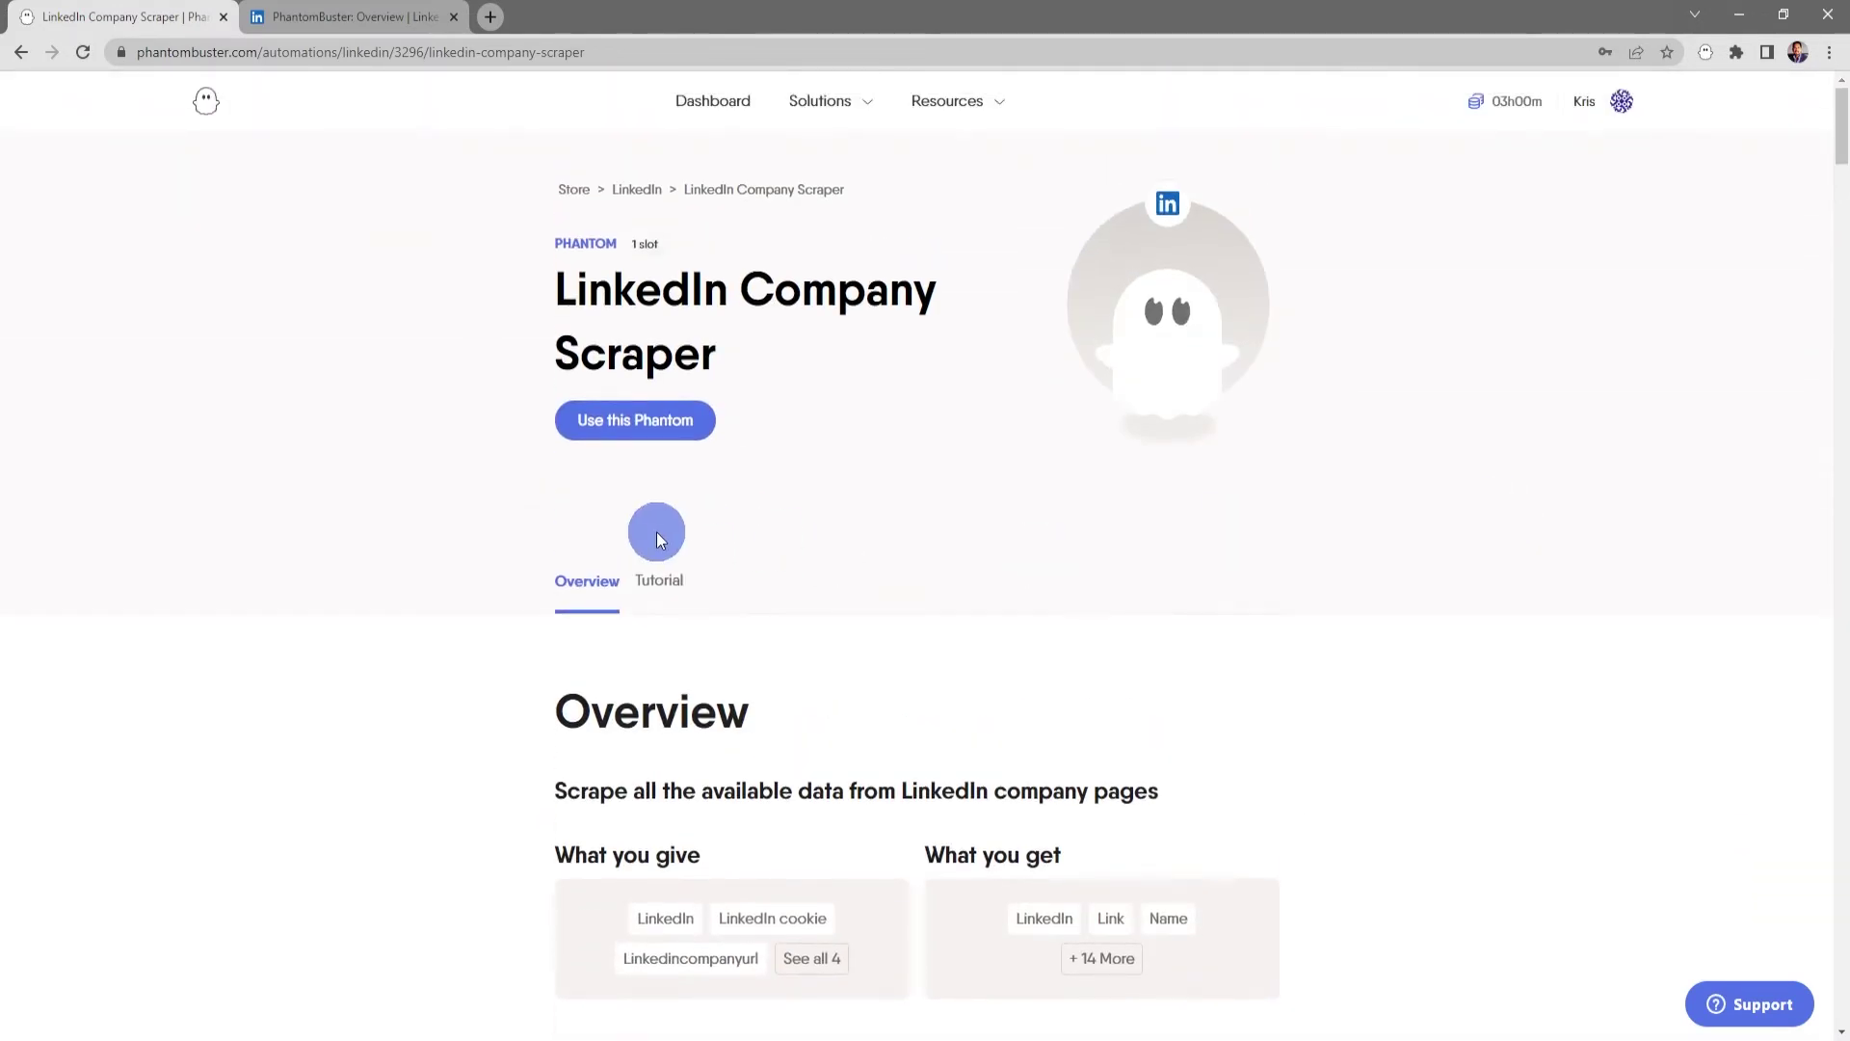
{"action": "left_click", "coordinate": [665, 582]}
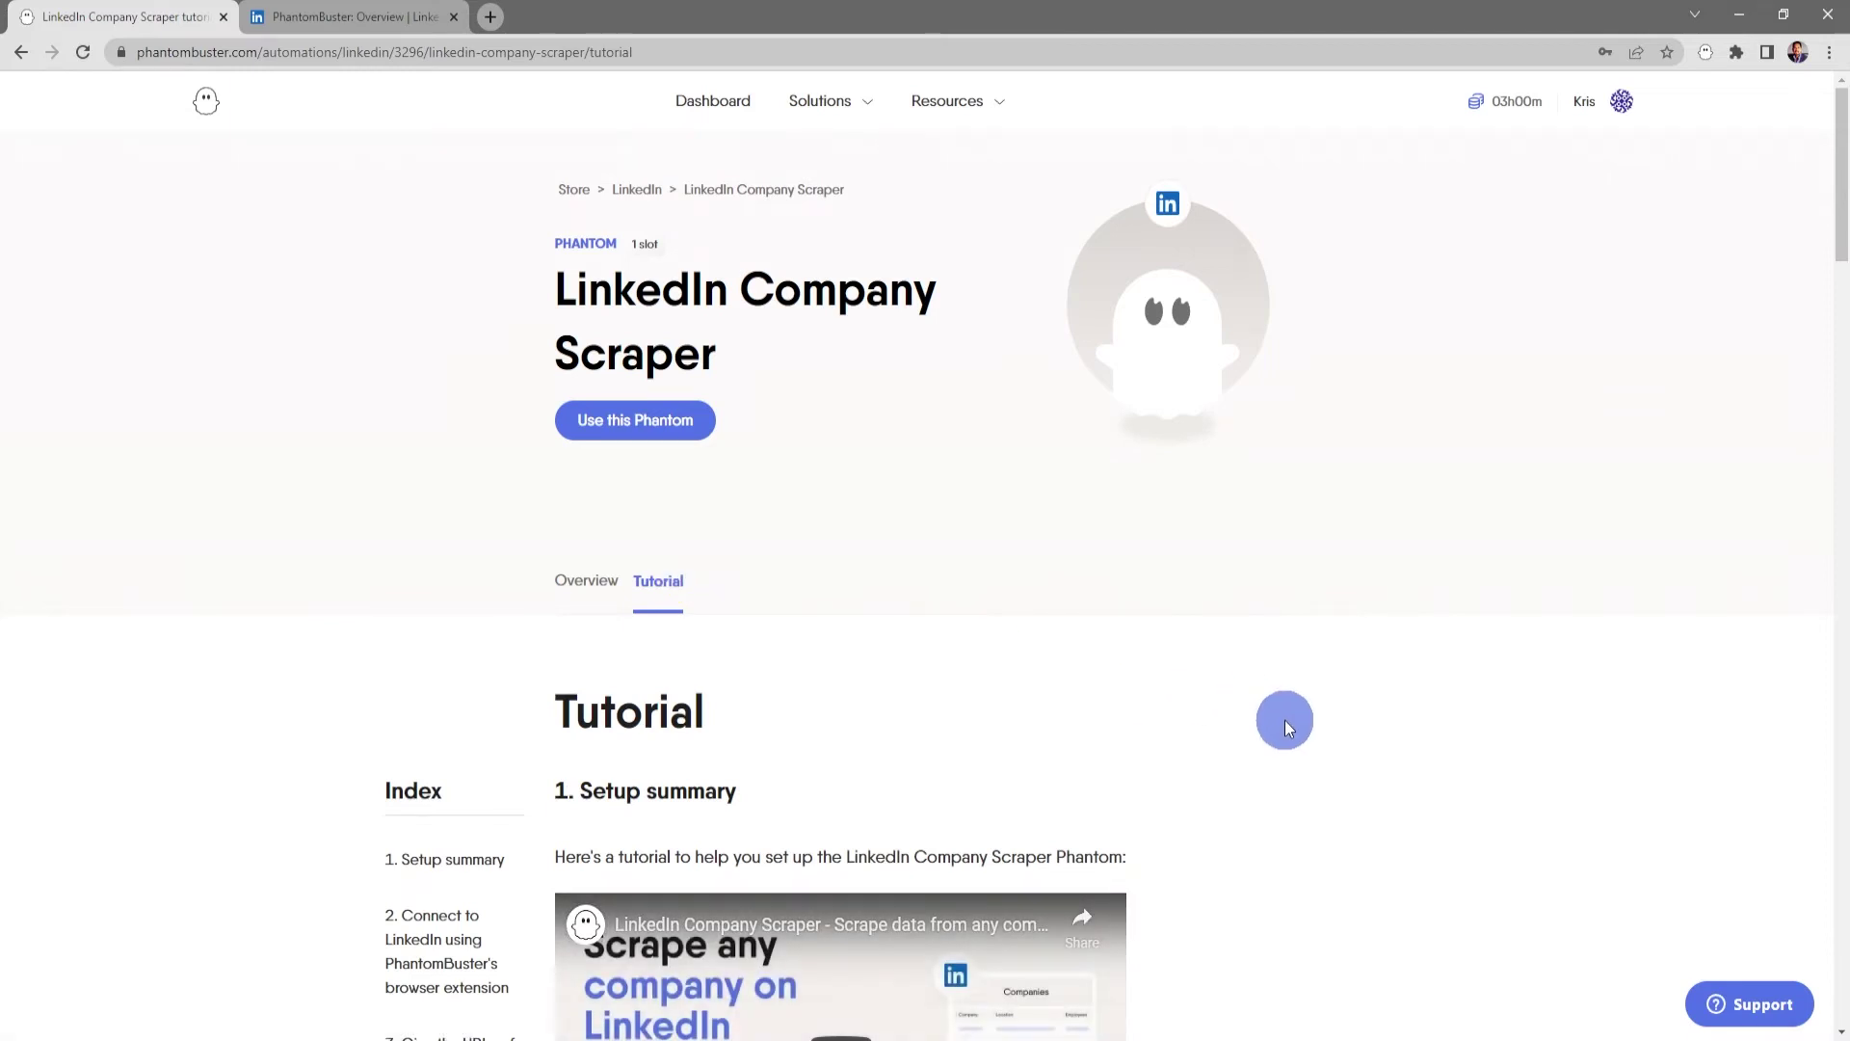
{"action": "scroll", "coordinate": [1286, 720], "scroll_direction": "down", "scroll_amount": 2}
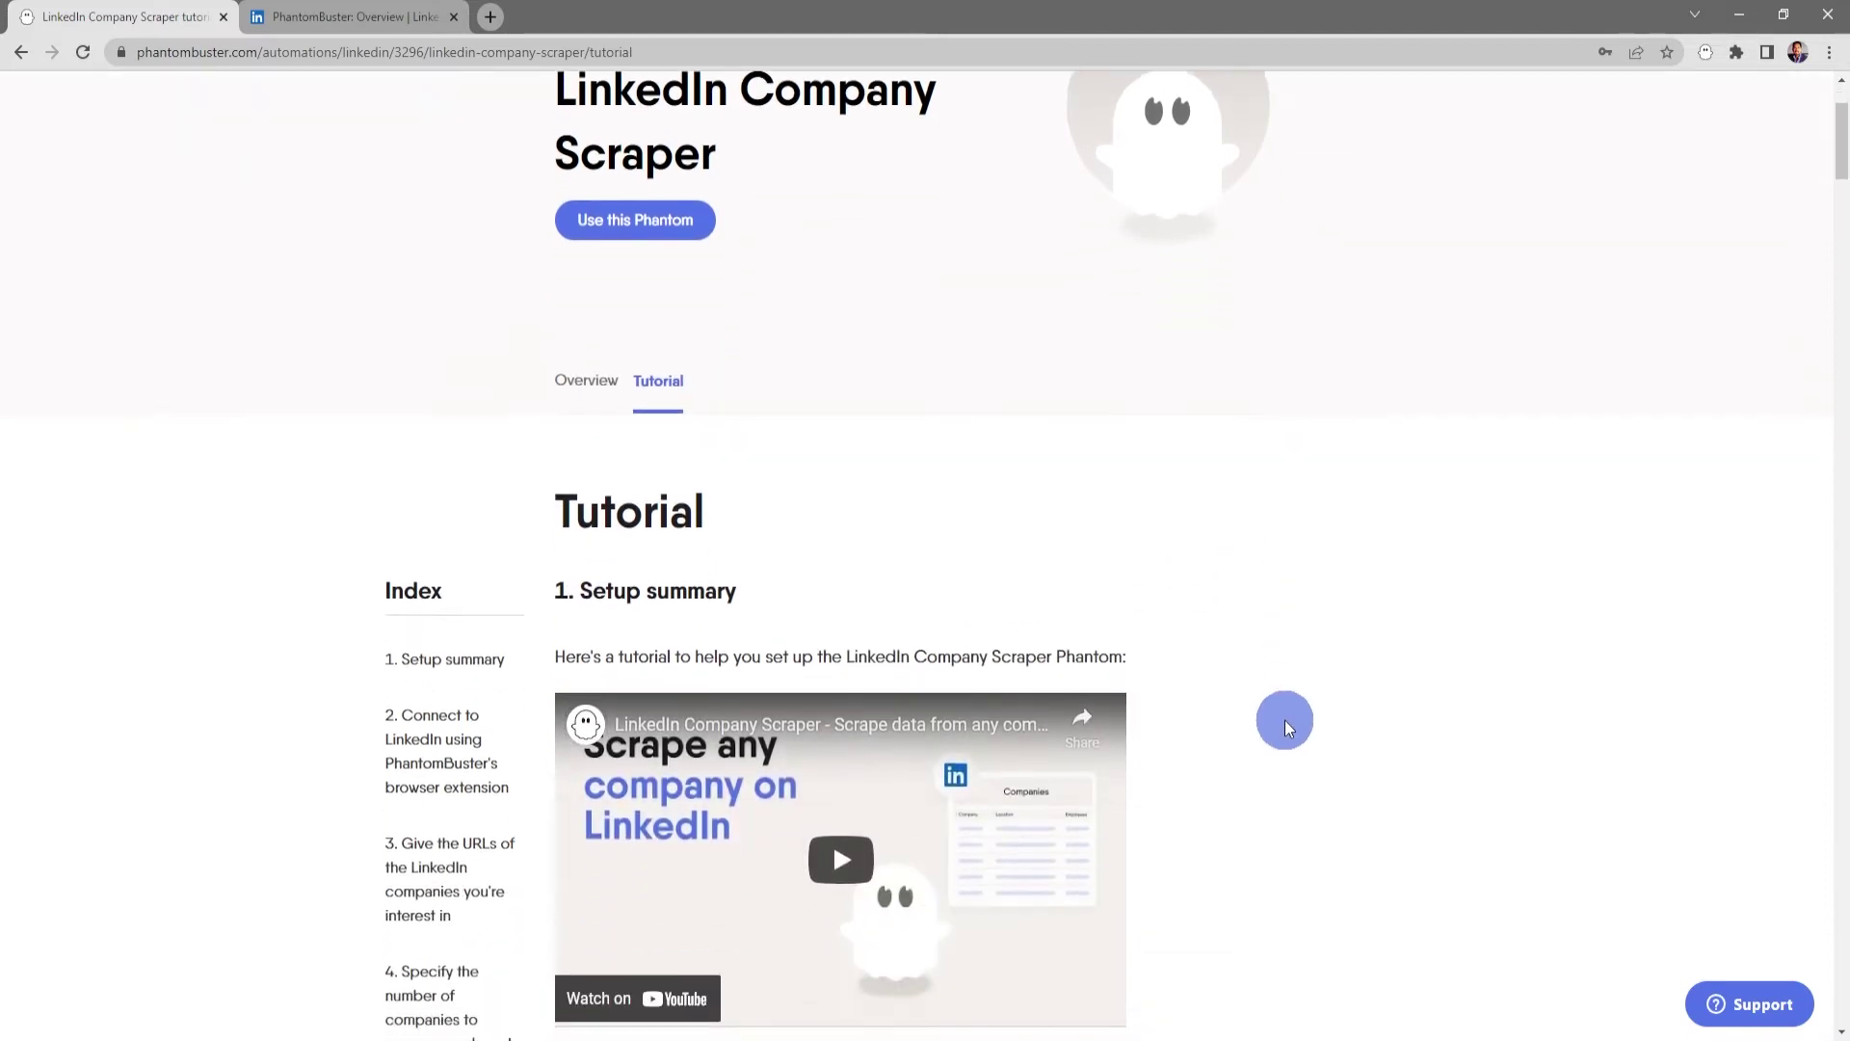
{"action": "scroll", "coordinate": [1285, 720], "scroll_direction": "down", "scroll_amount": 3}
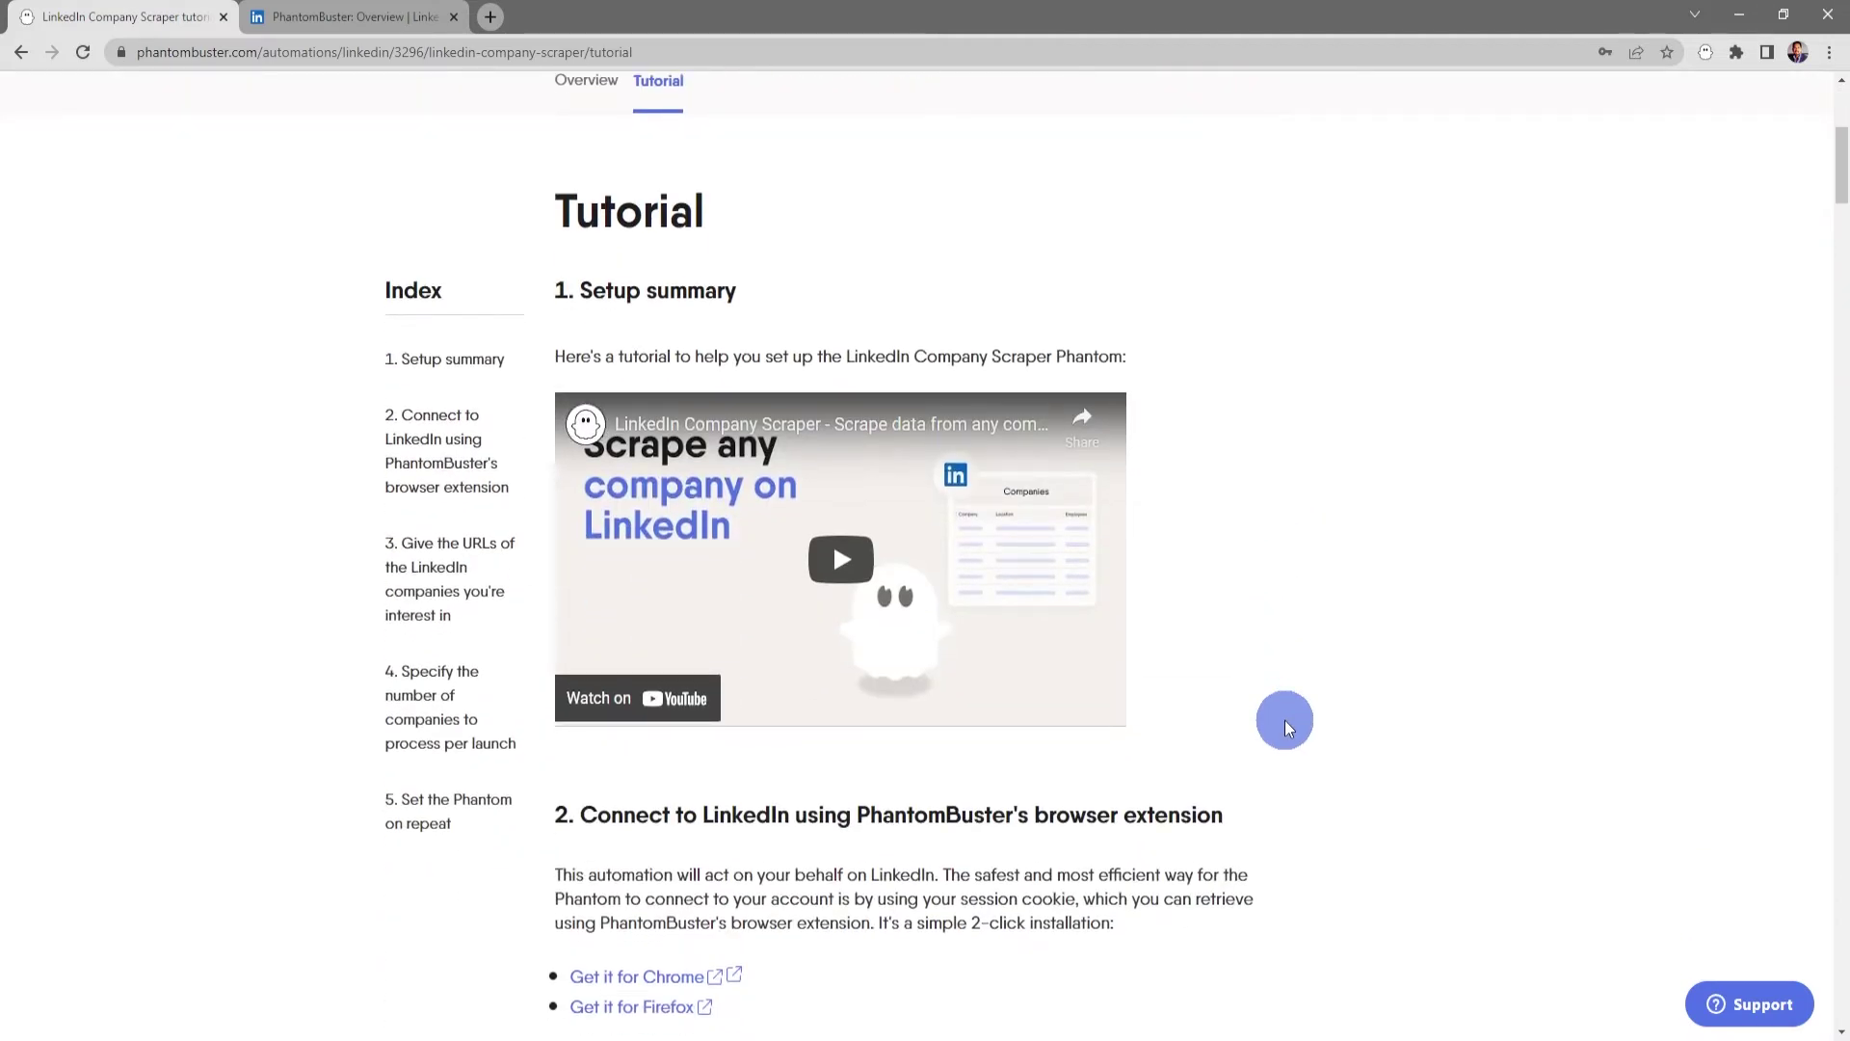
{"action": "scroll", "coordinate": [1286, 720], "scroll_direction": "up", "scroll_amount": 5}
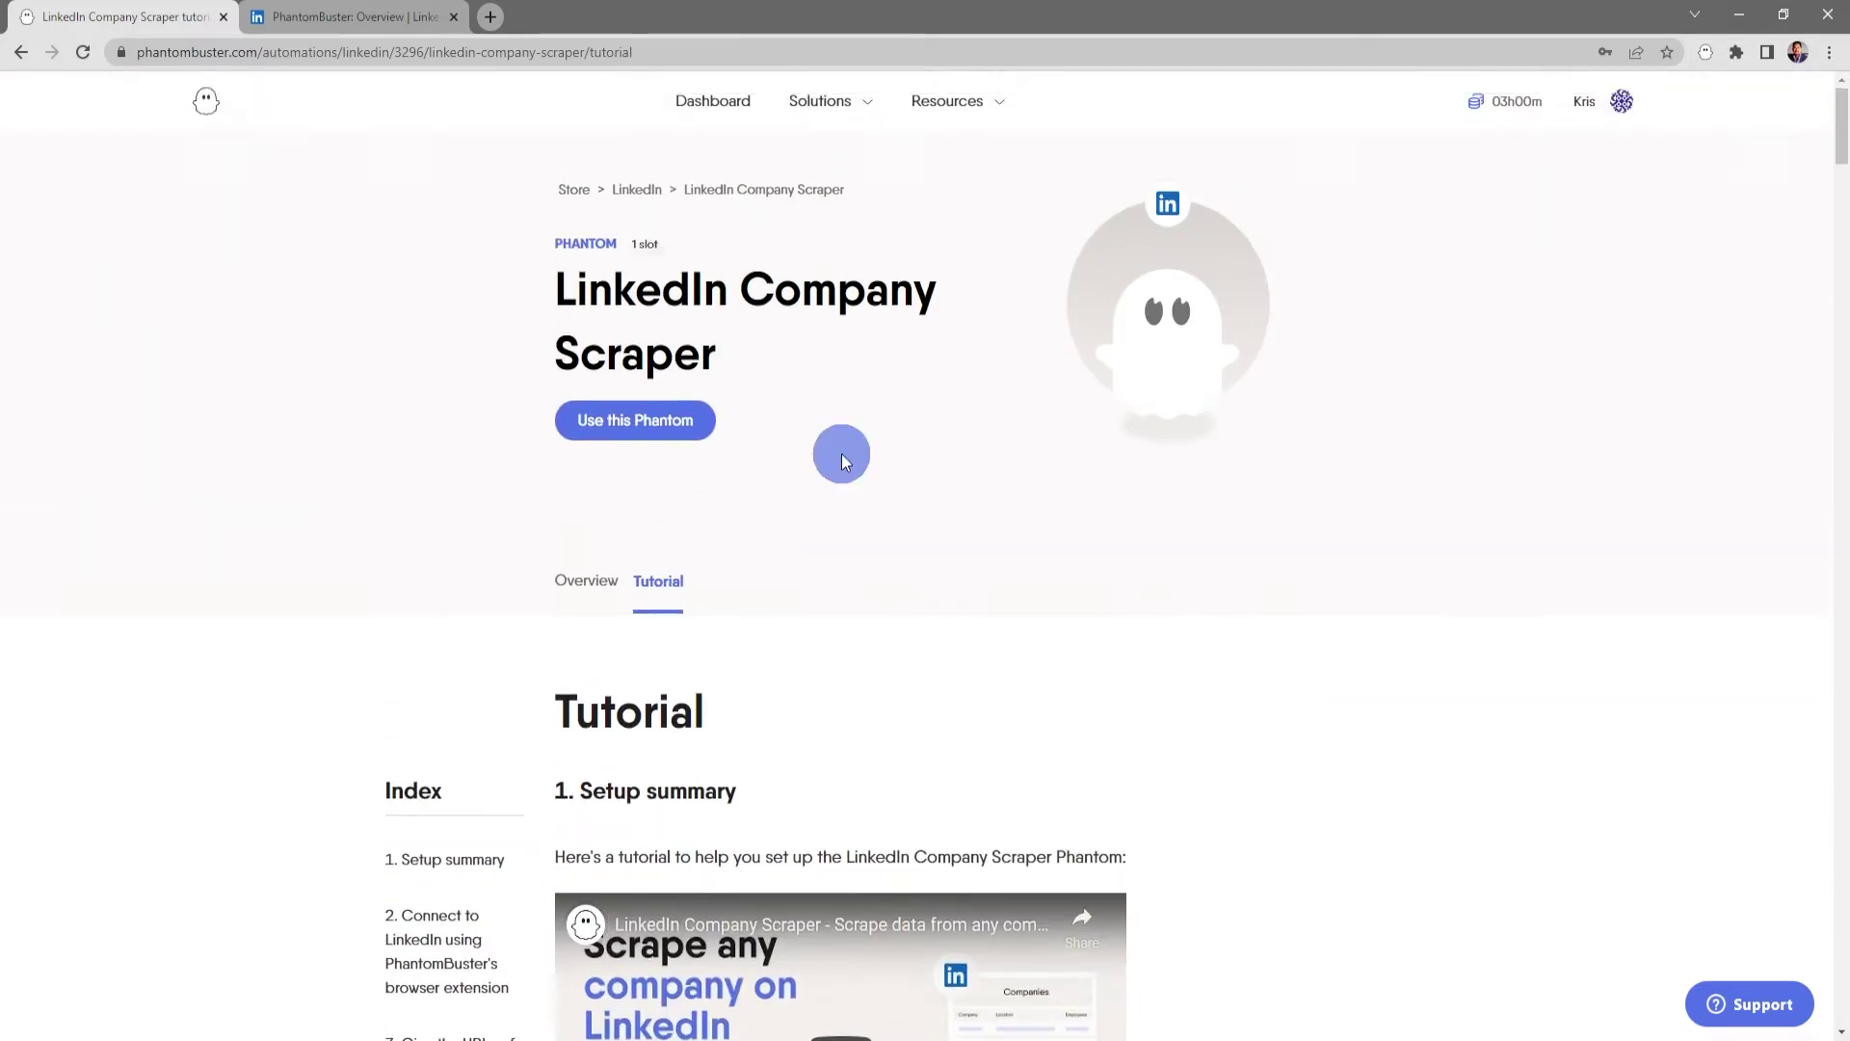
- Start using the LinkedIn Company Scraper, connect the LinkedIn session cookie, and save the connection
{"action": "left_click", "coordinate": [672, 424]}
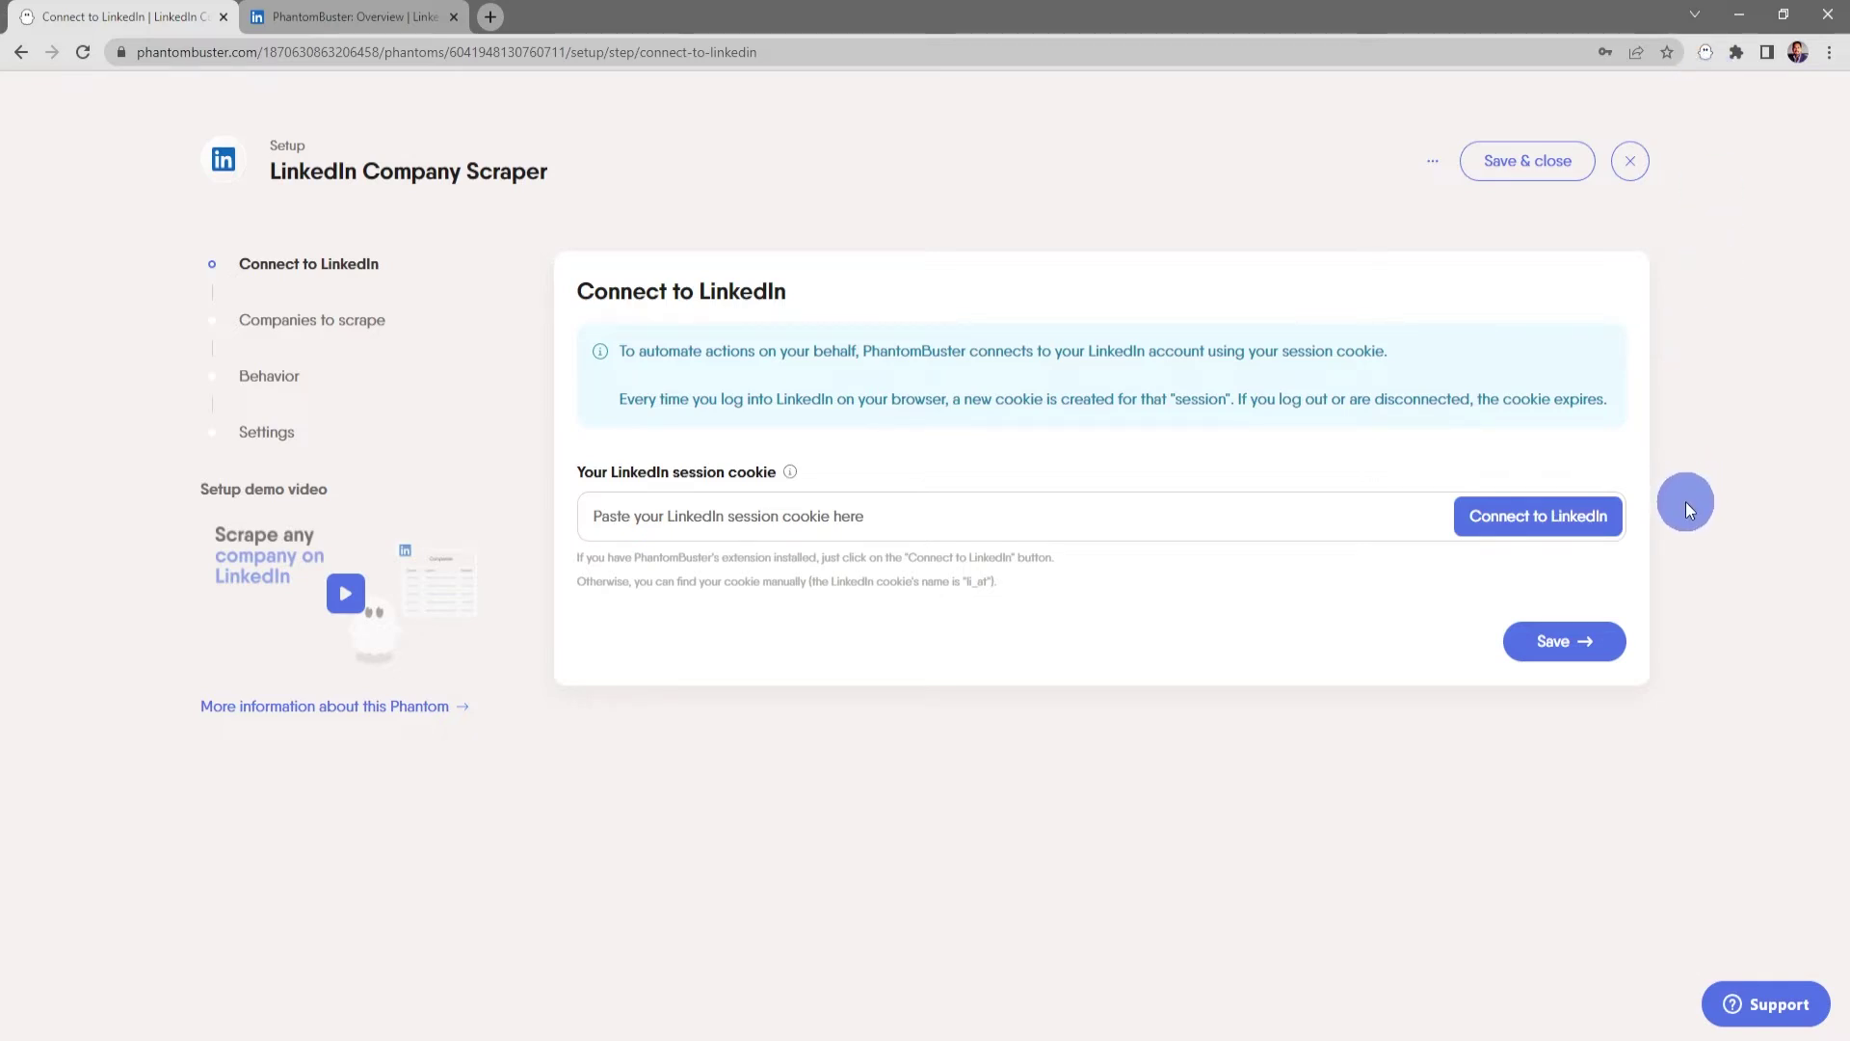
{"action": "left_click", "coordinate": [1561, 517]}
{"action": "left_click", "coordinate": [1559, 640]}
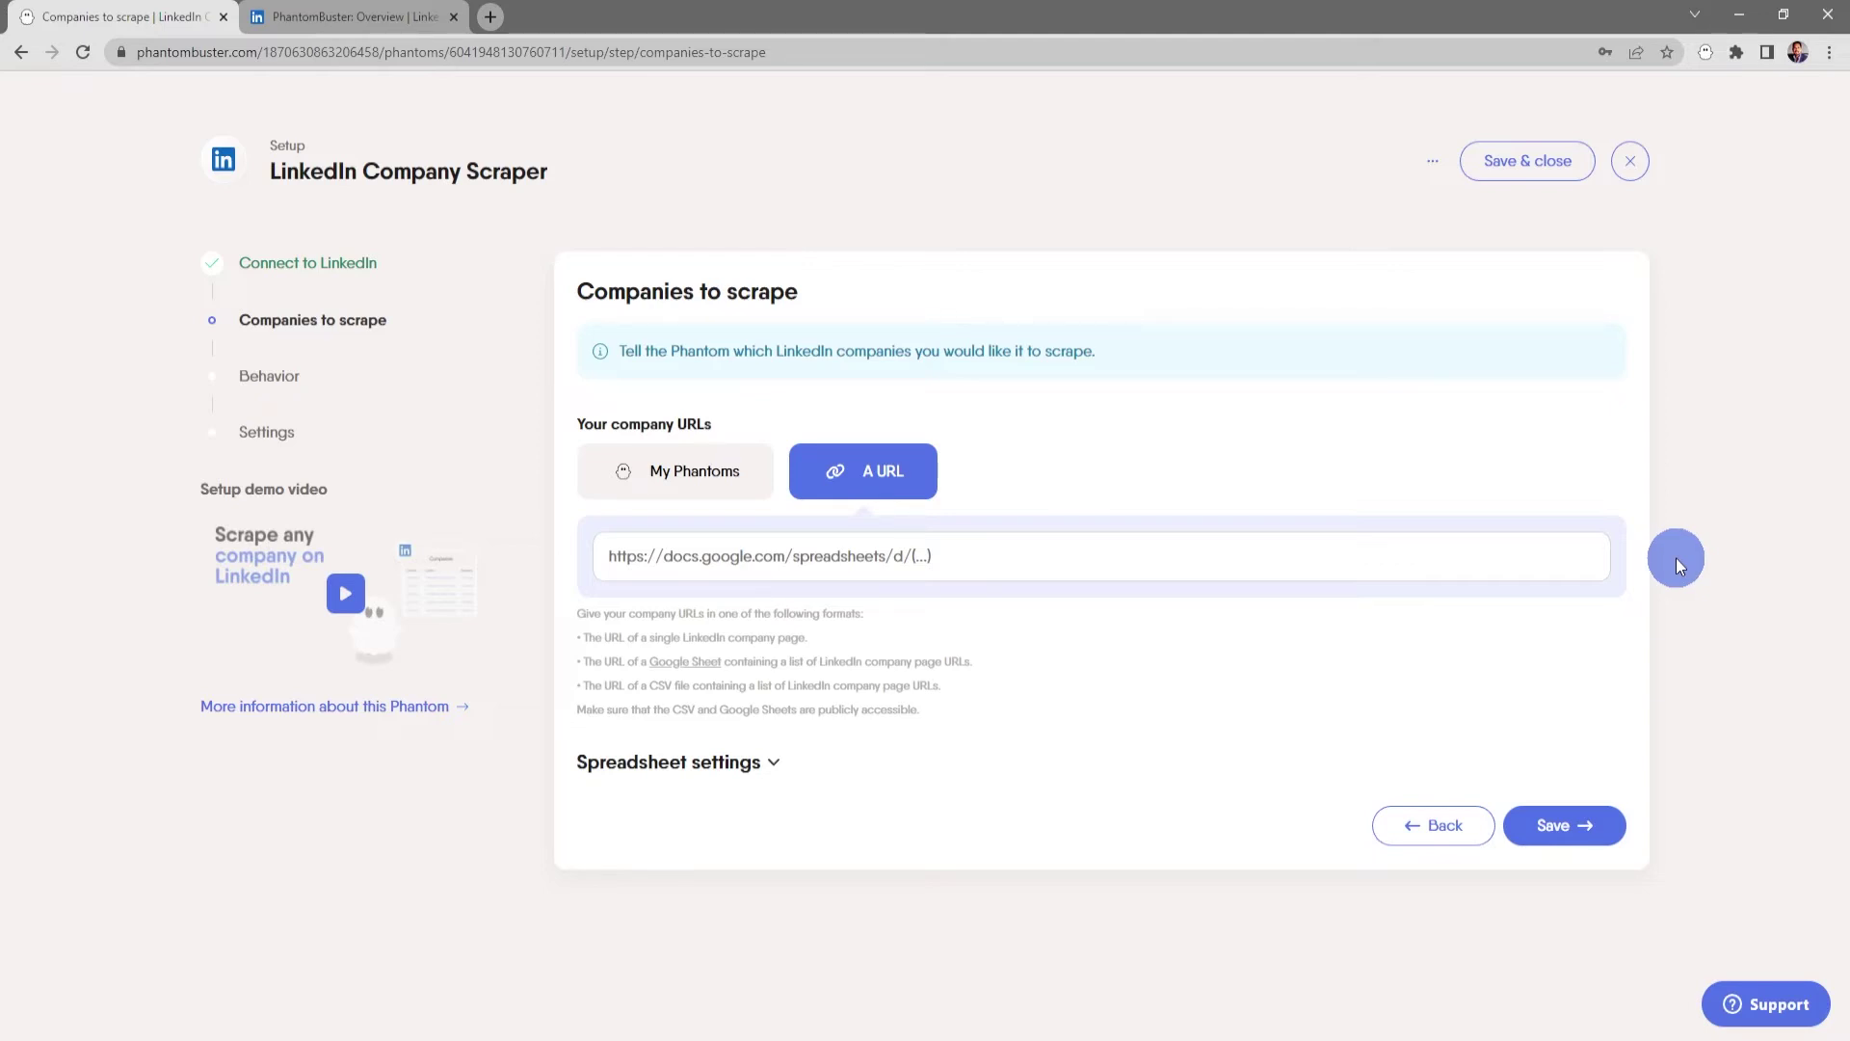
- Try My Phantoms as the company source, then revert to entering A URL
{"action": "left_click", "coordinate": [724, 492]}
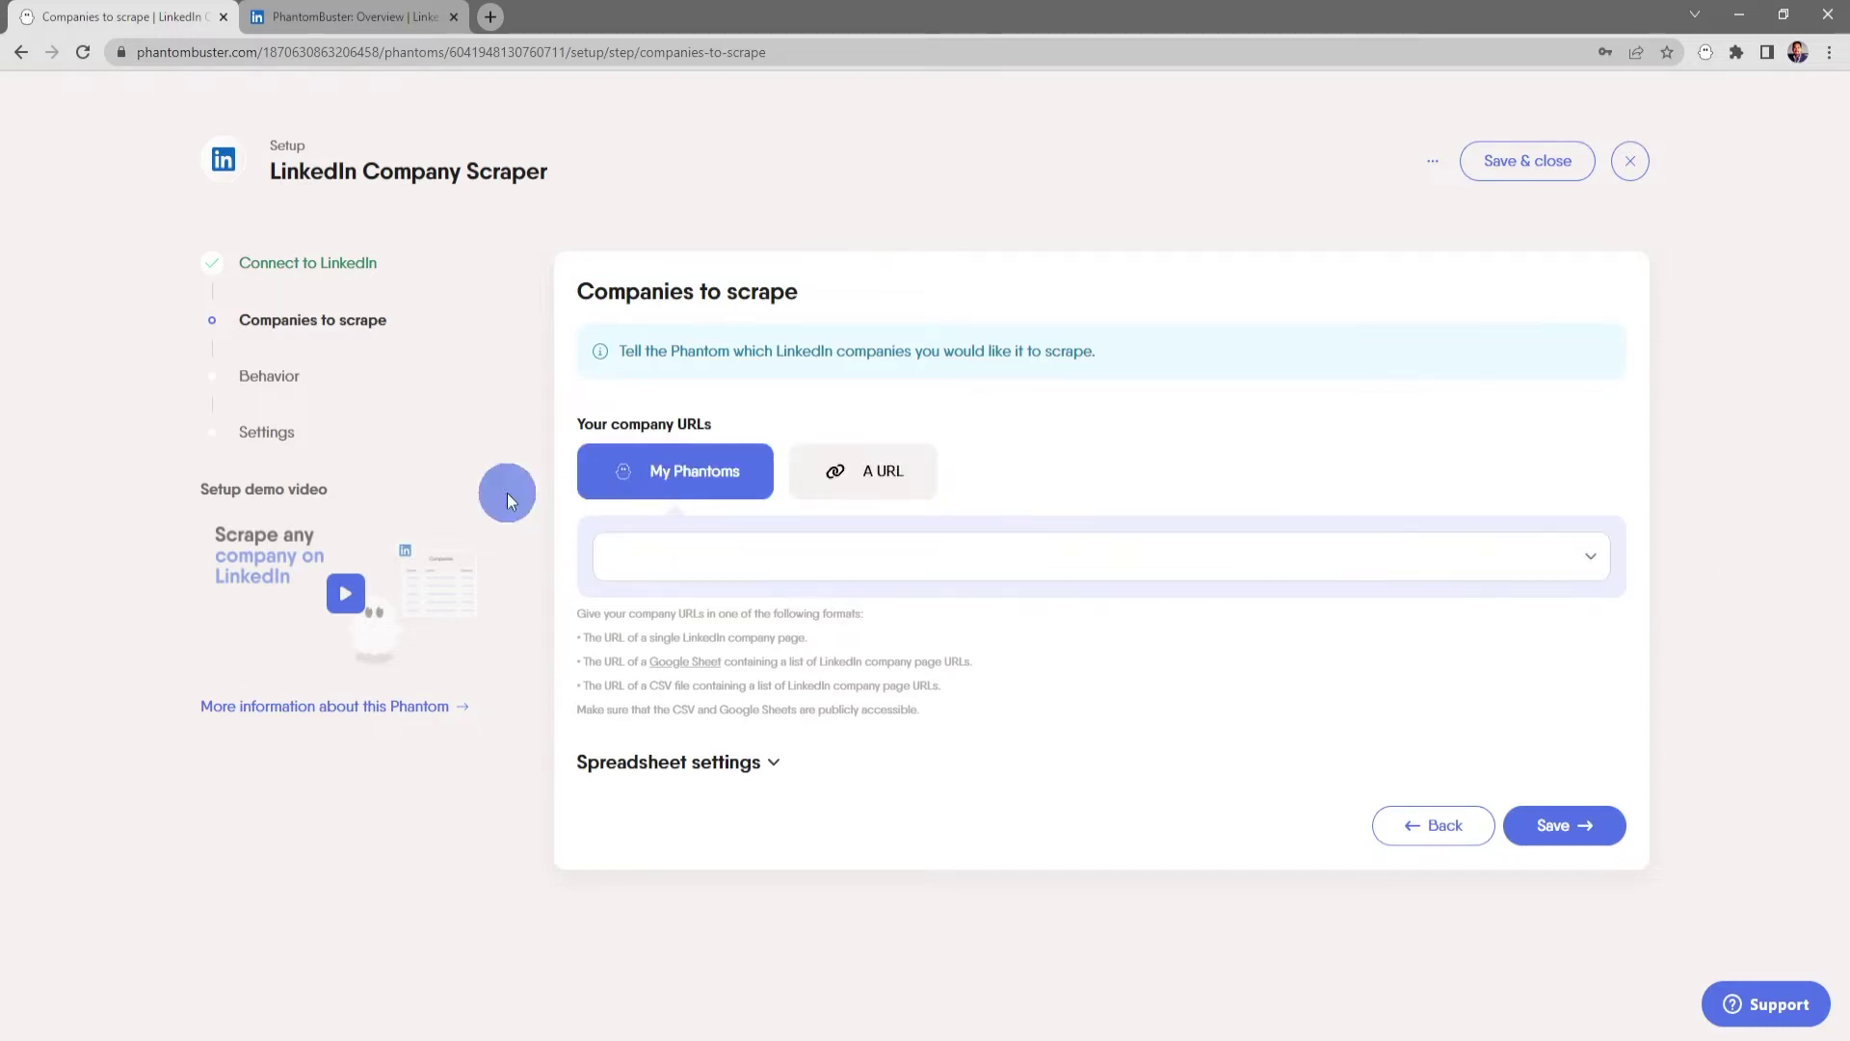
{"action": "left_click", "coordinate": [979, 557]}
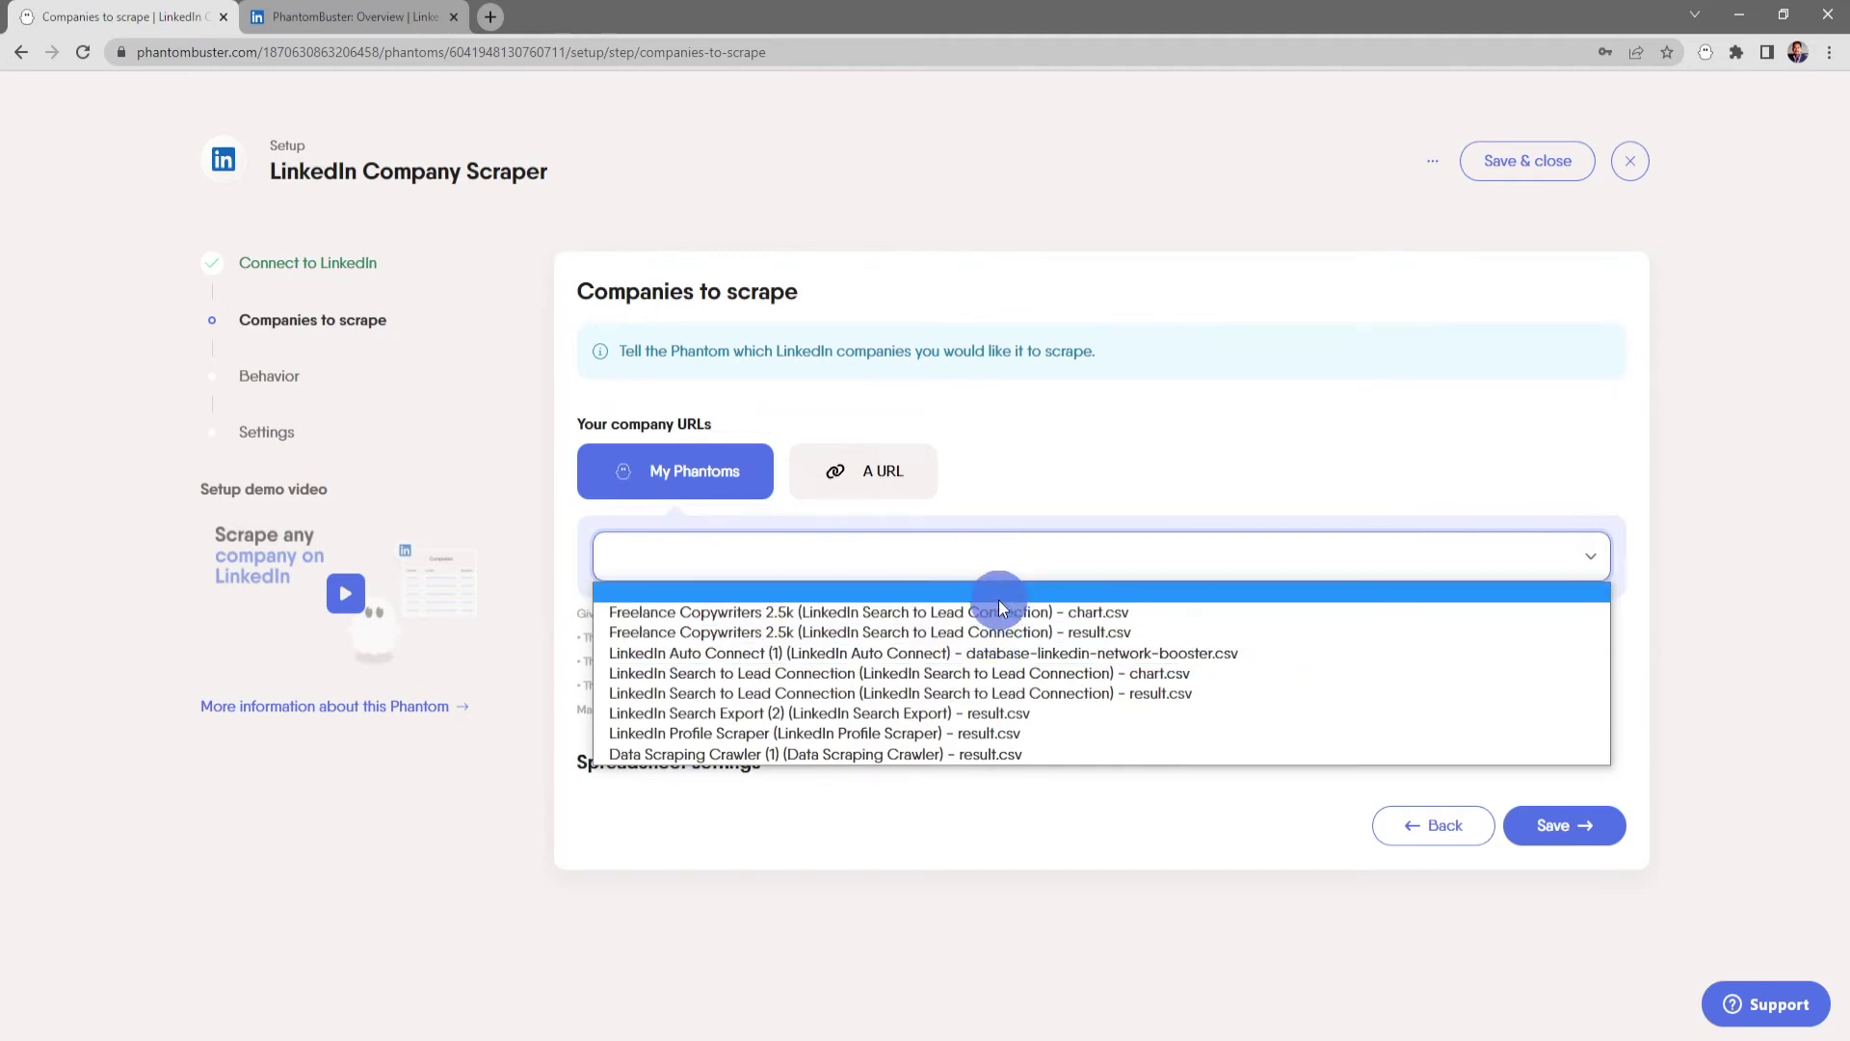
{"action": "left_click", "coordinate": [1025, 476]}
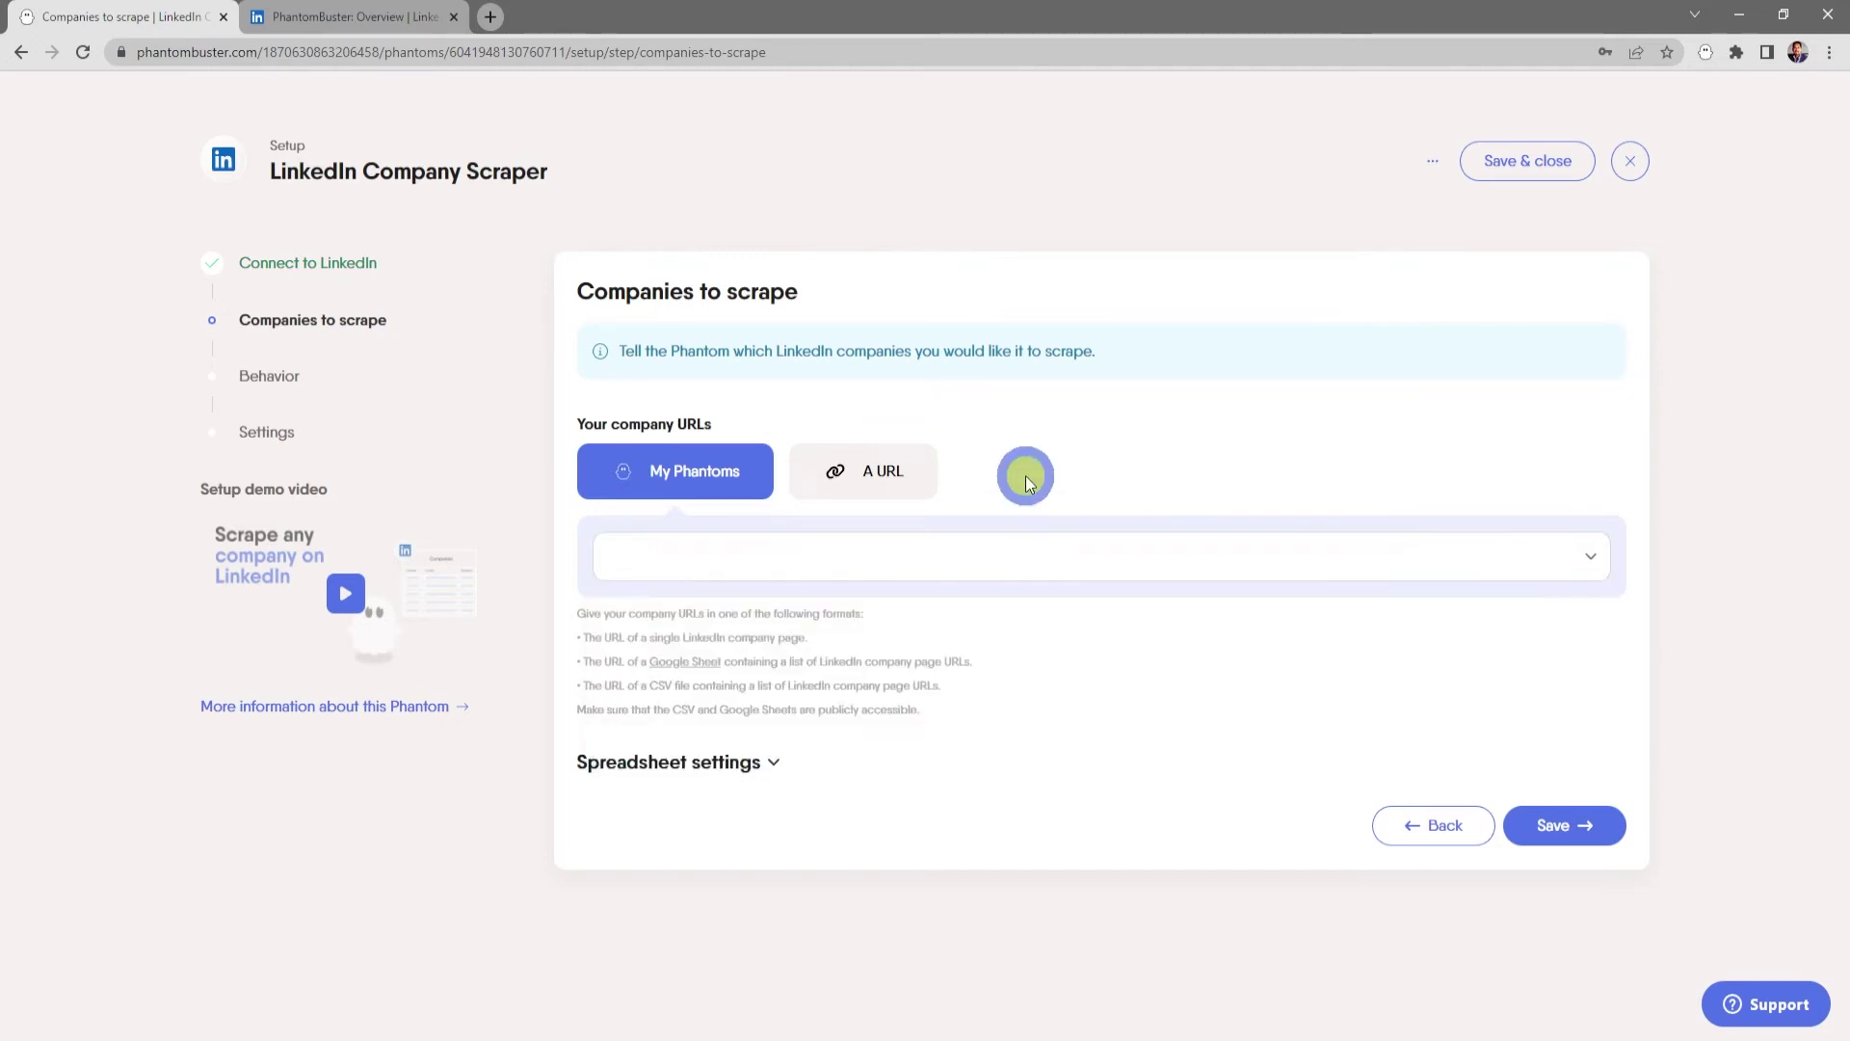
{"action": "left_click", "coordinate": [895, 482]}
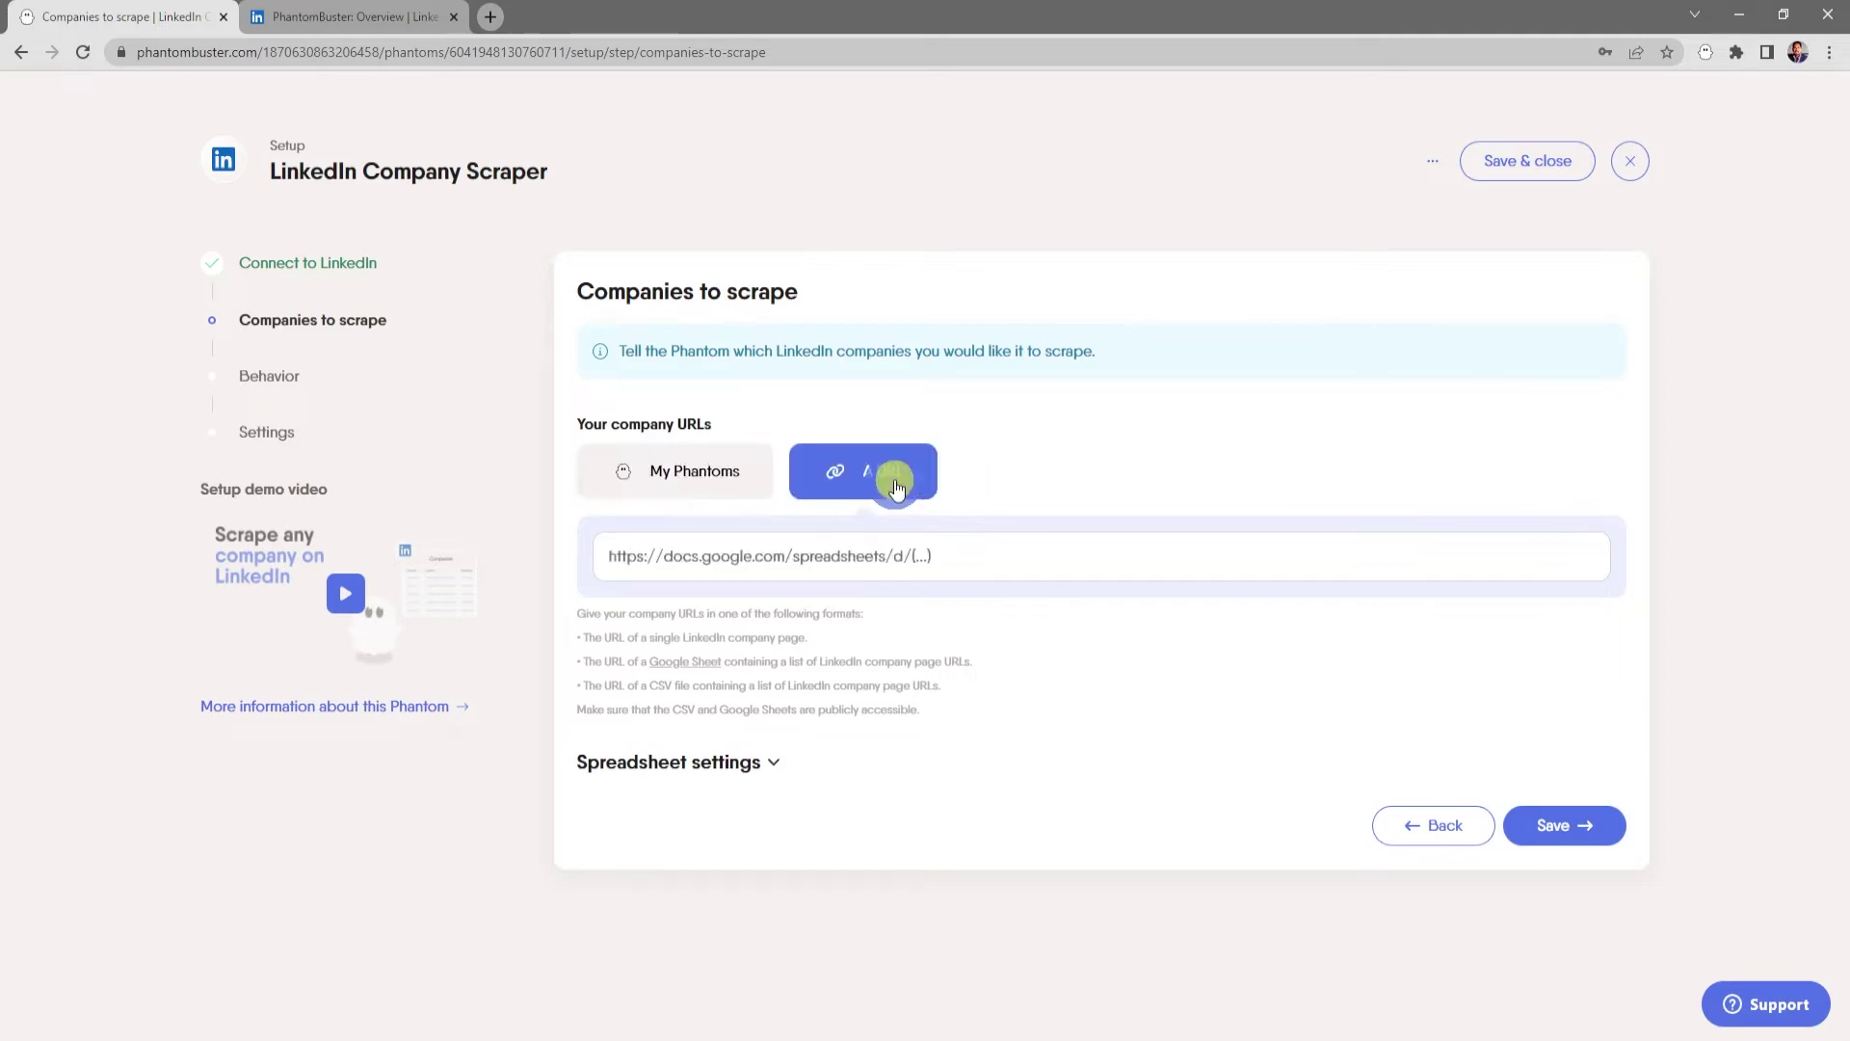
- Copy the PhantomBuster LinkedIn company page URL and return to the setup tab
{"action": "left_click", "coordinate": [367, 26]}
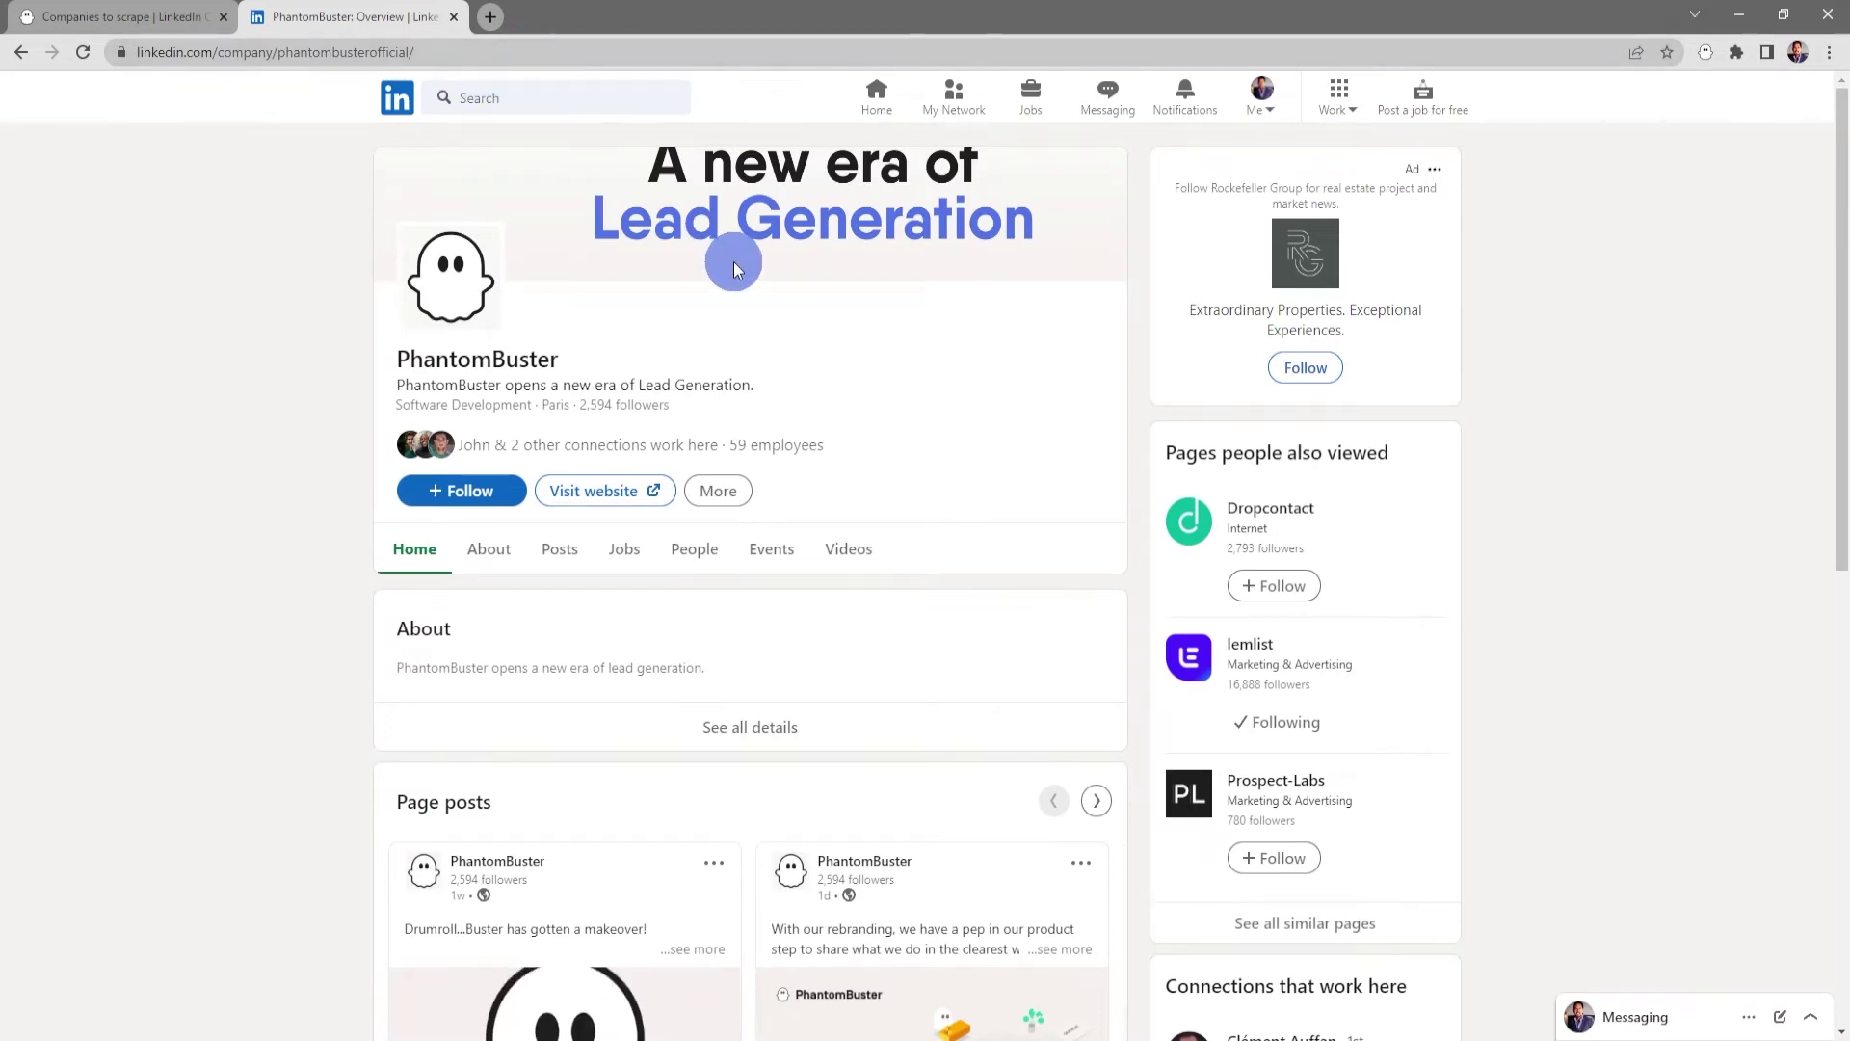
{"action": "left_click", "coordinate": [459, 56]}
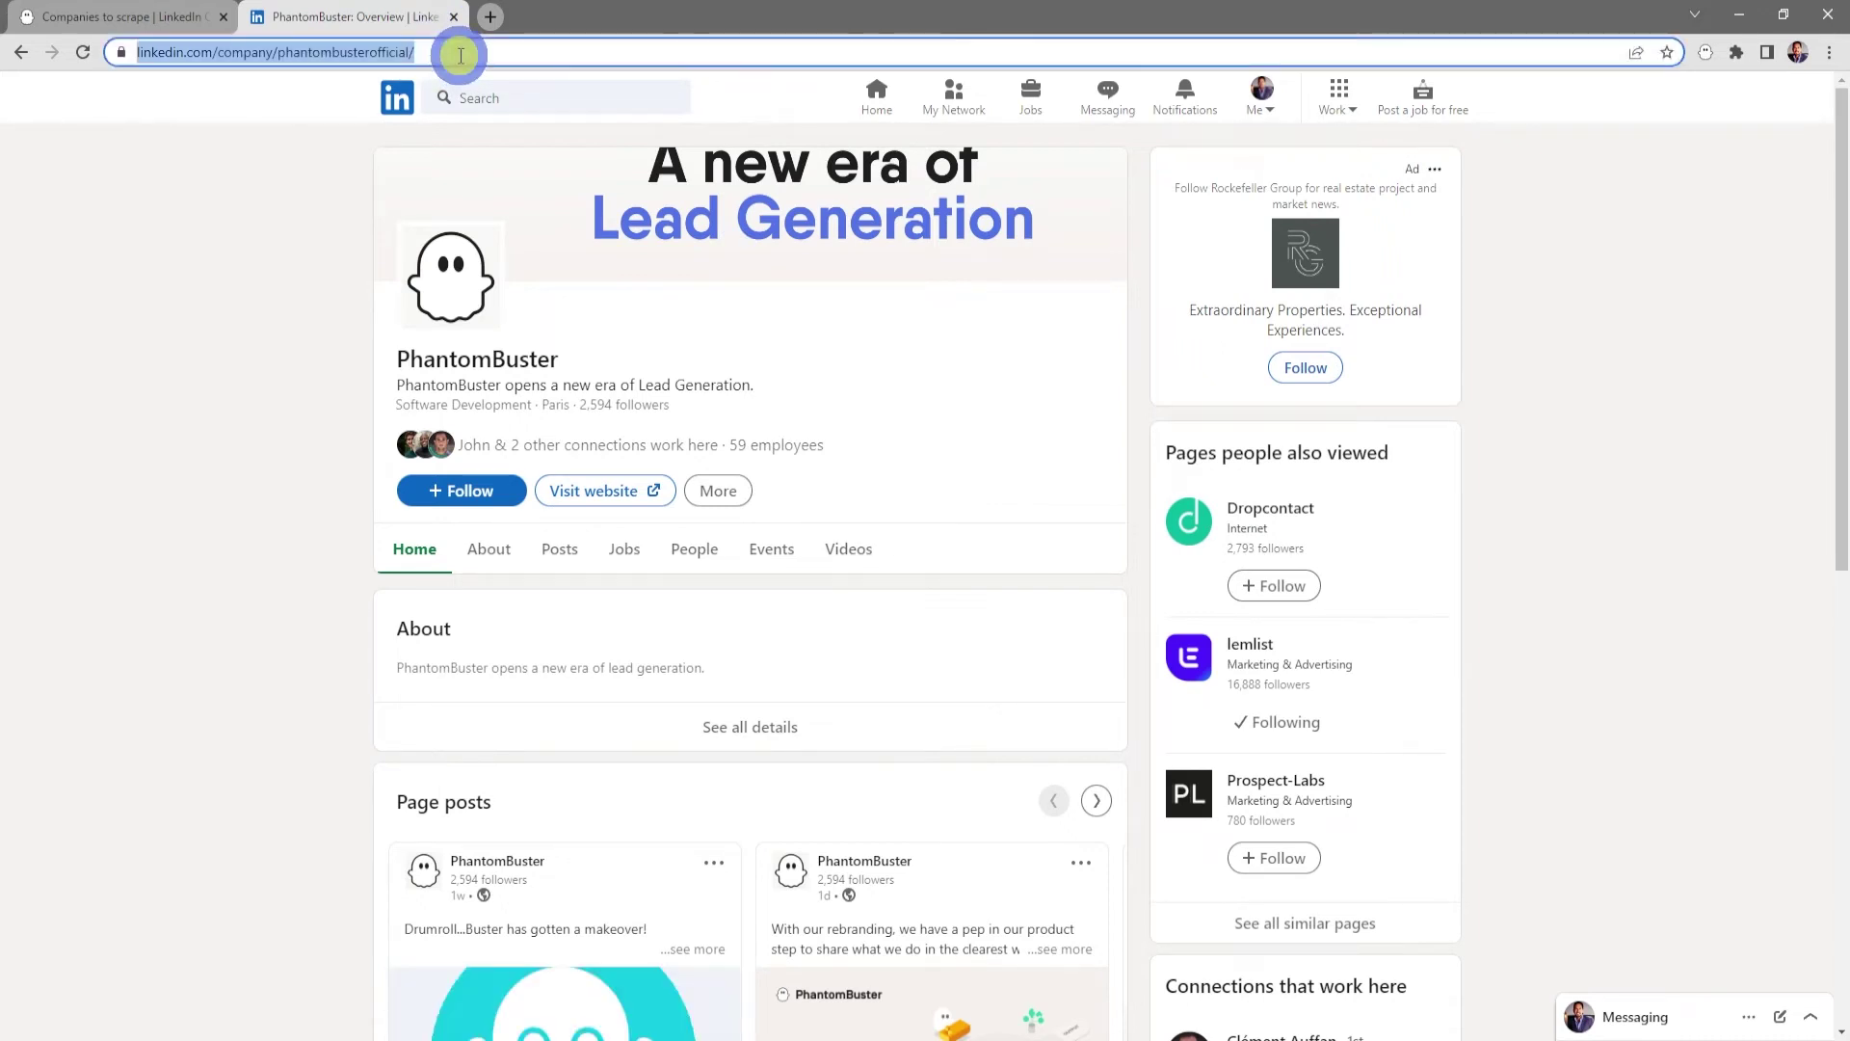
{"action": "right_click", "coordinate": [461, 55]}
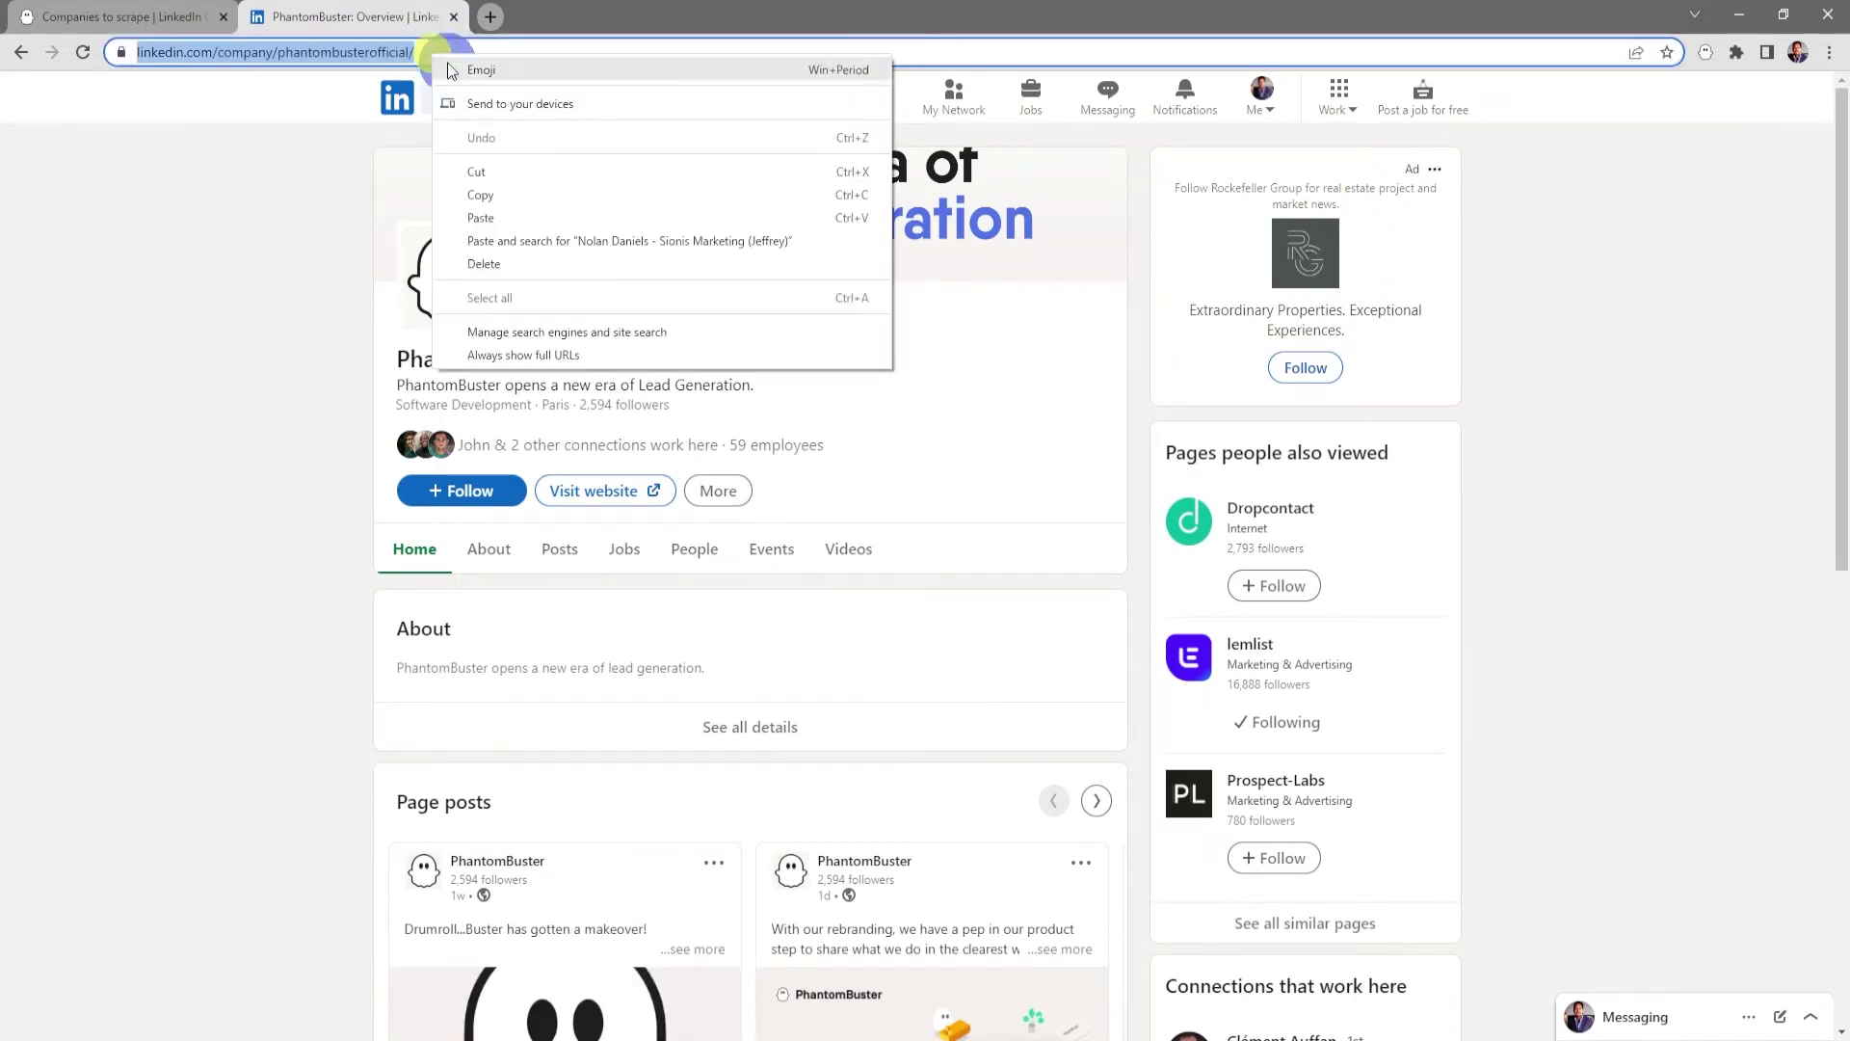
{"action": "left_click", "coordinate": [509, 194]}
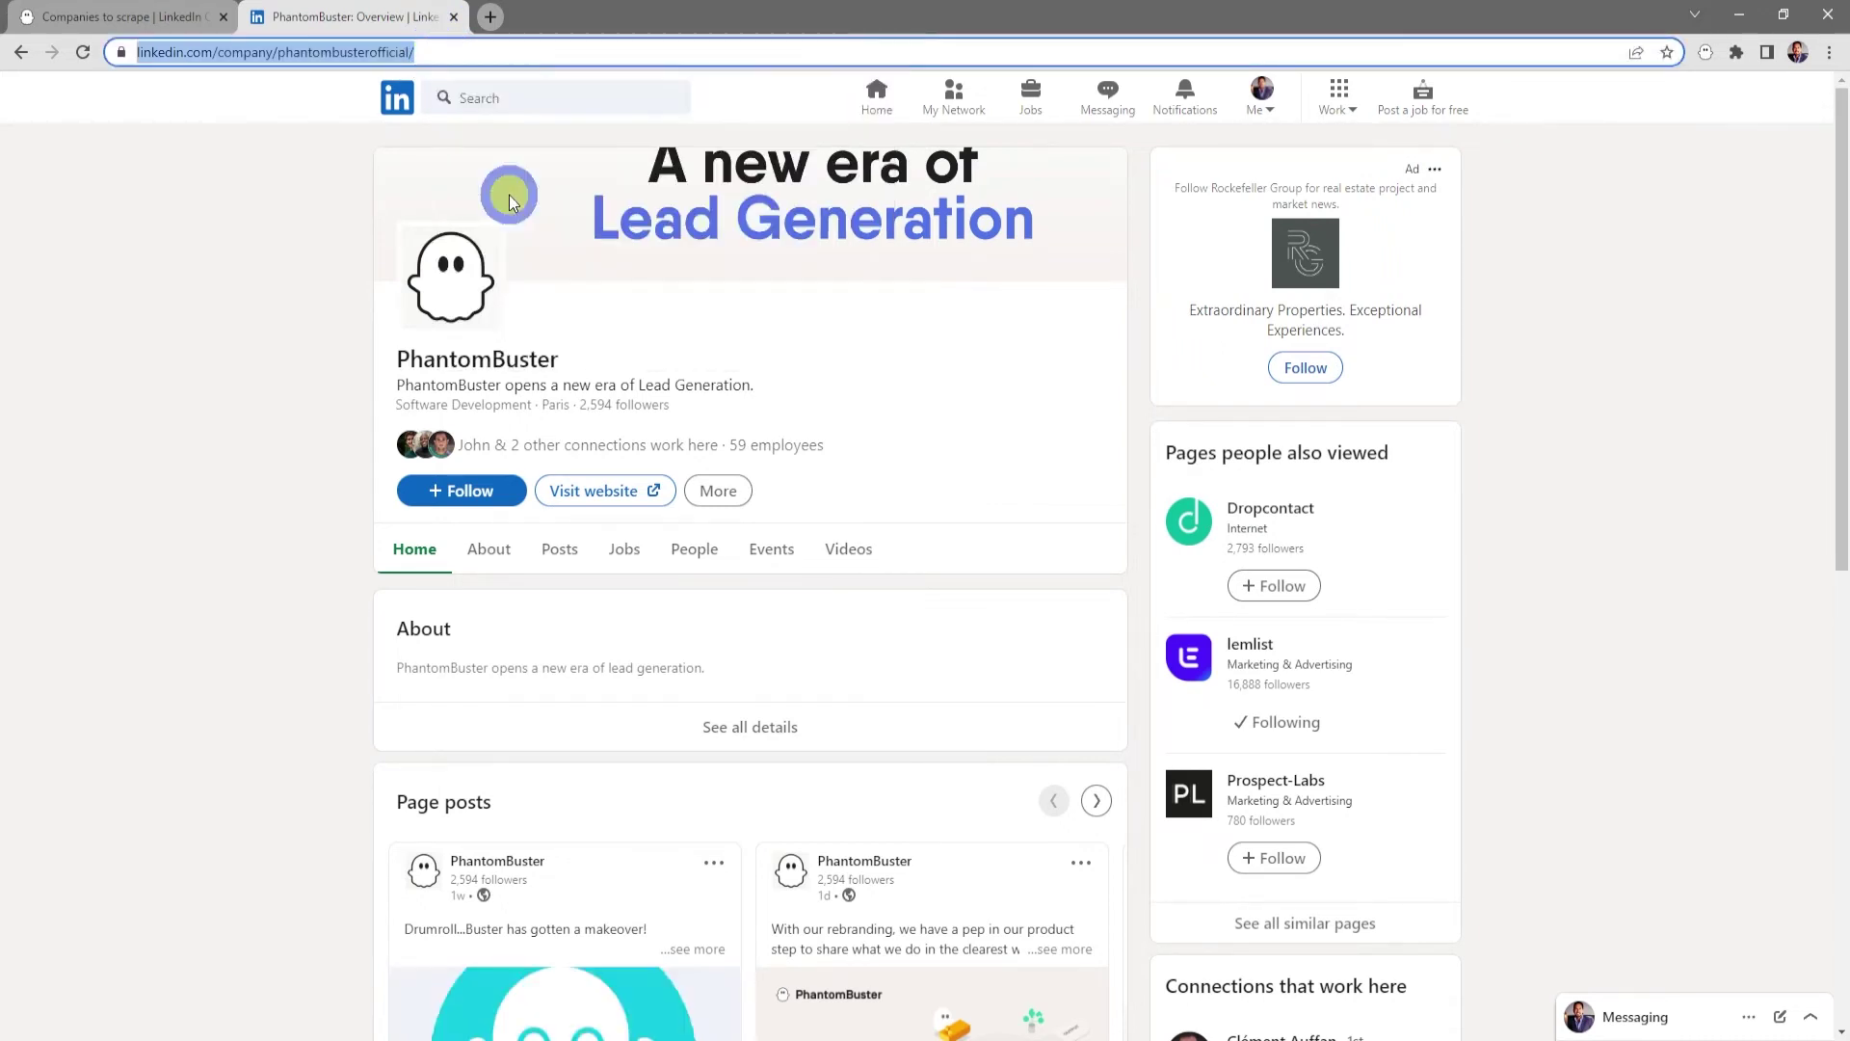
{"action": "left_click", "coordinate": [169, 20]}
- Paste the PhantomBuster LinkedIn company URL into the A URL field and save
{"action": "left_click", "coordinate": [668, 569]}
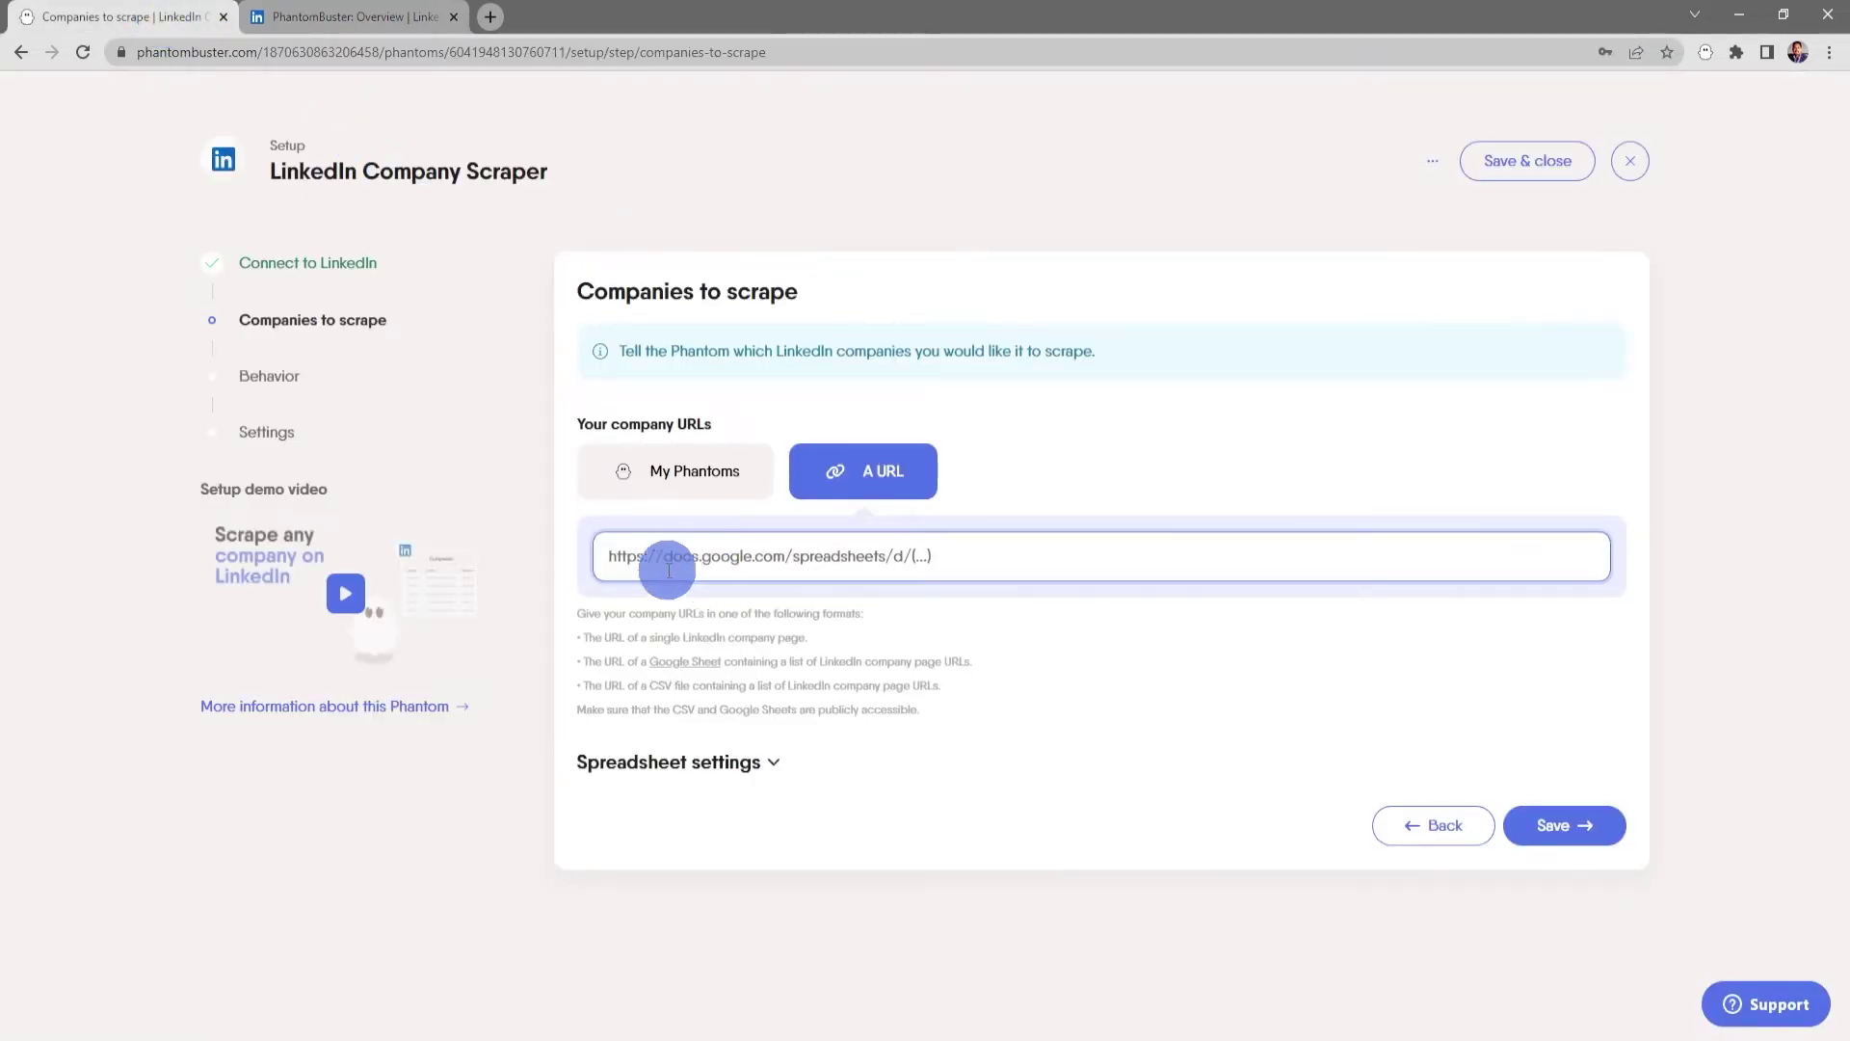
{"action": "right_click", "coordinate": [663, 565]}
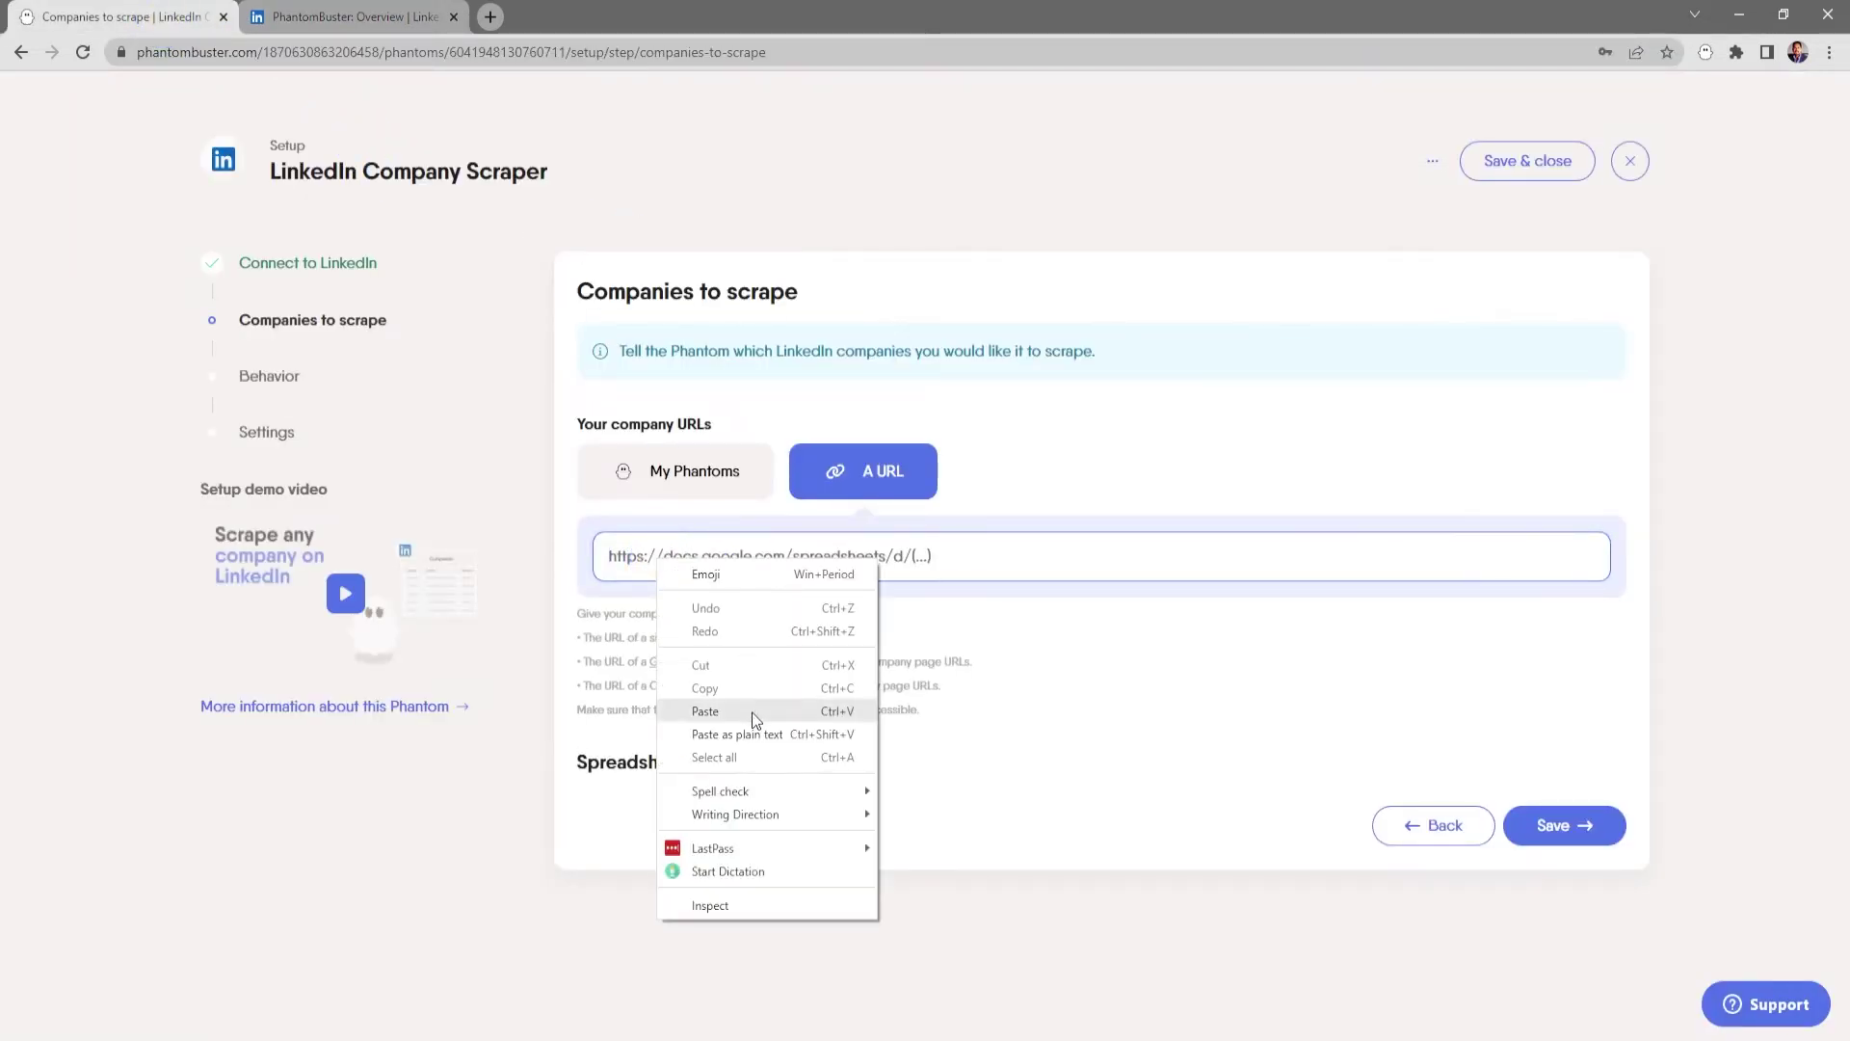
{"action": "left_click", "coordinate": [705, 711]}
{"action": "left_click", "coordinate": [778, 769]}
{"action": "scroll", "coordinate": [1004, 784], "scroll_direction": "down", "scroll_amount": 1}
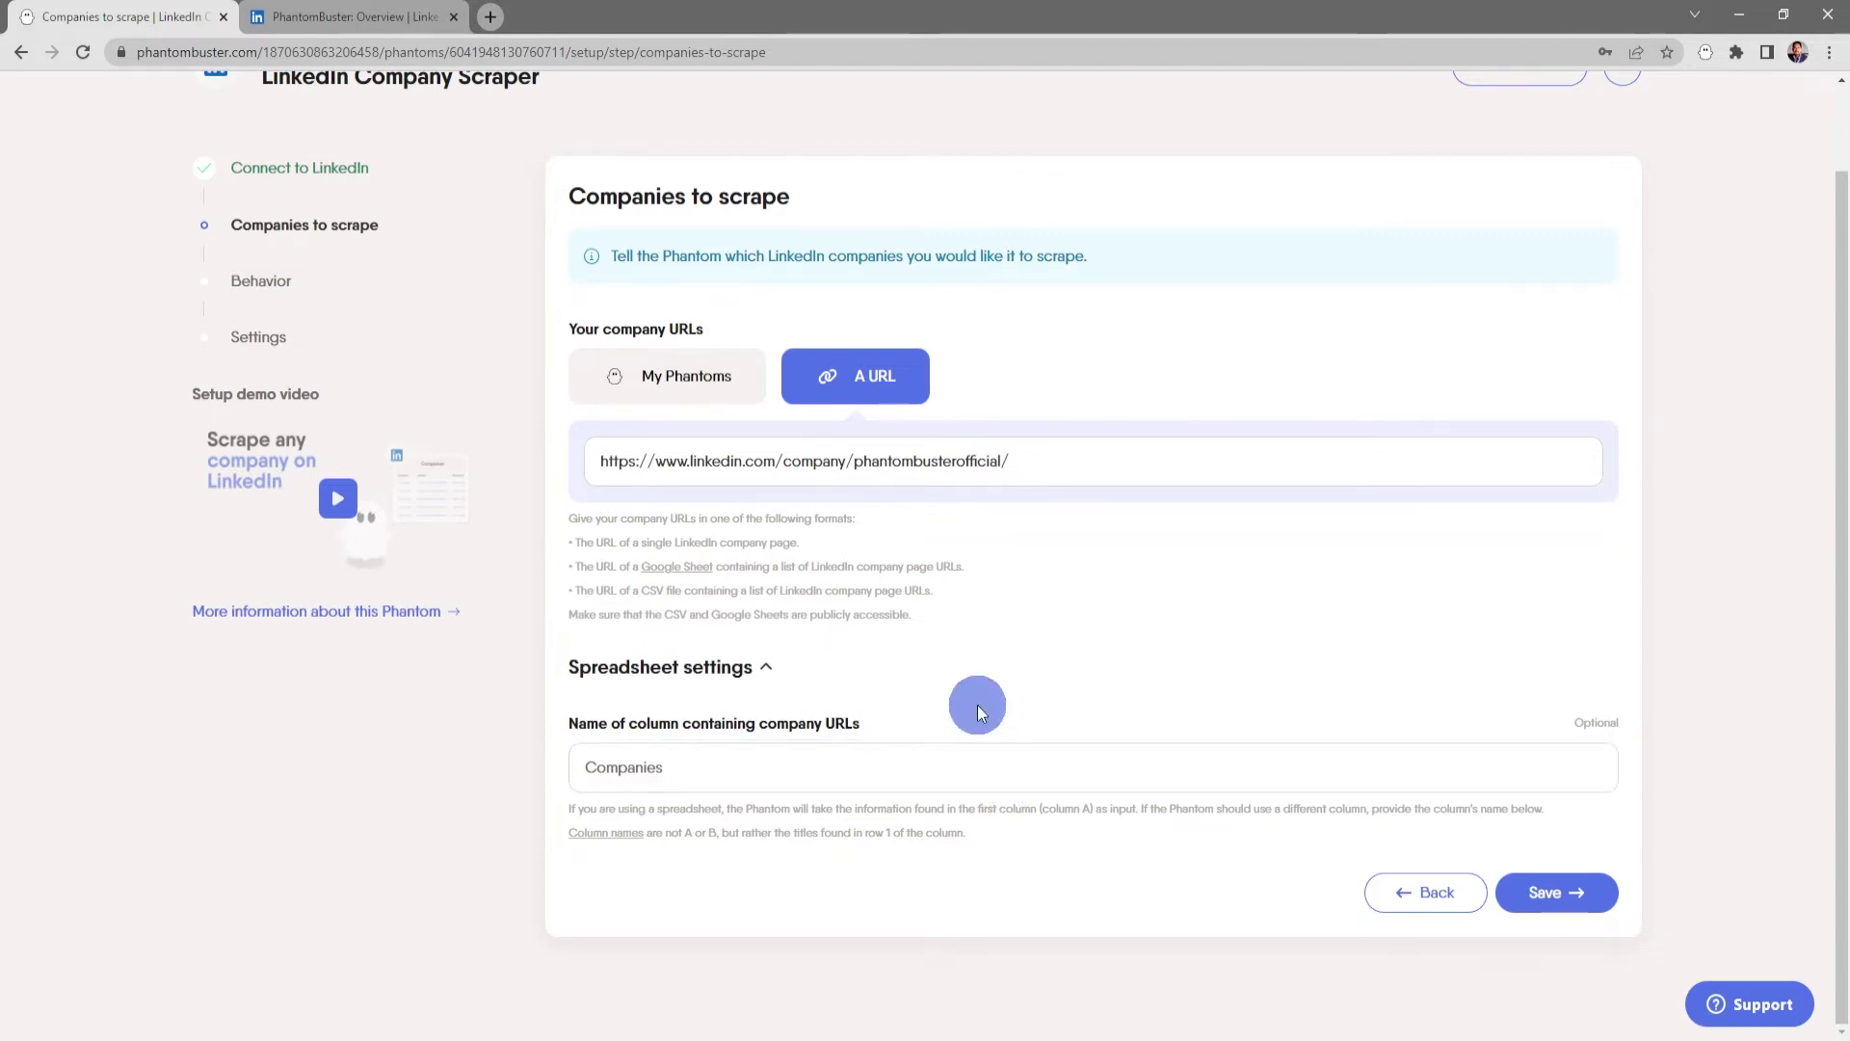
{"action": "left_click", "coordinate": [763, 666]}
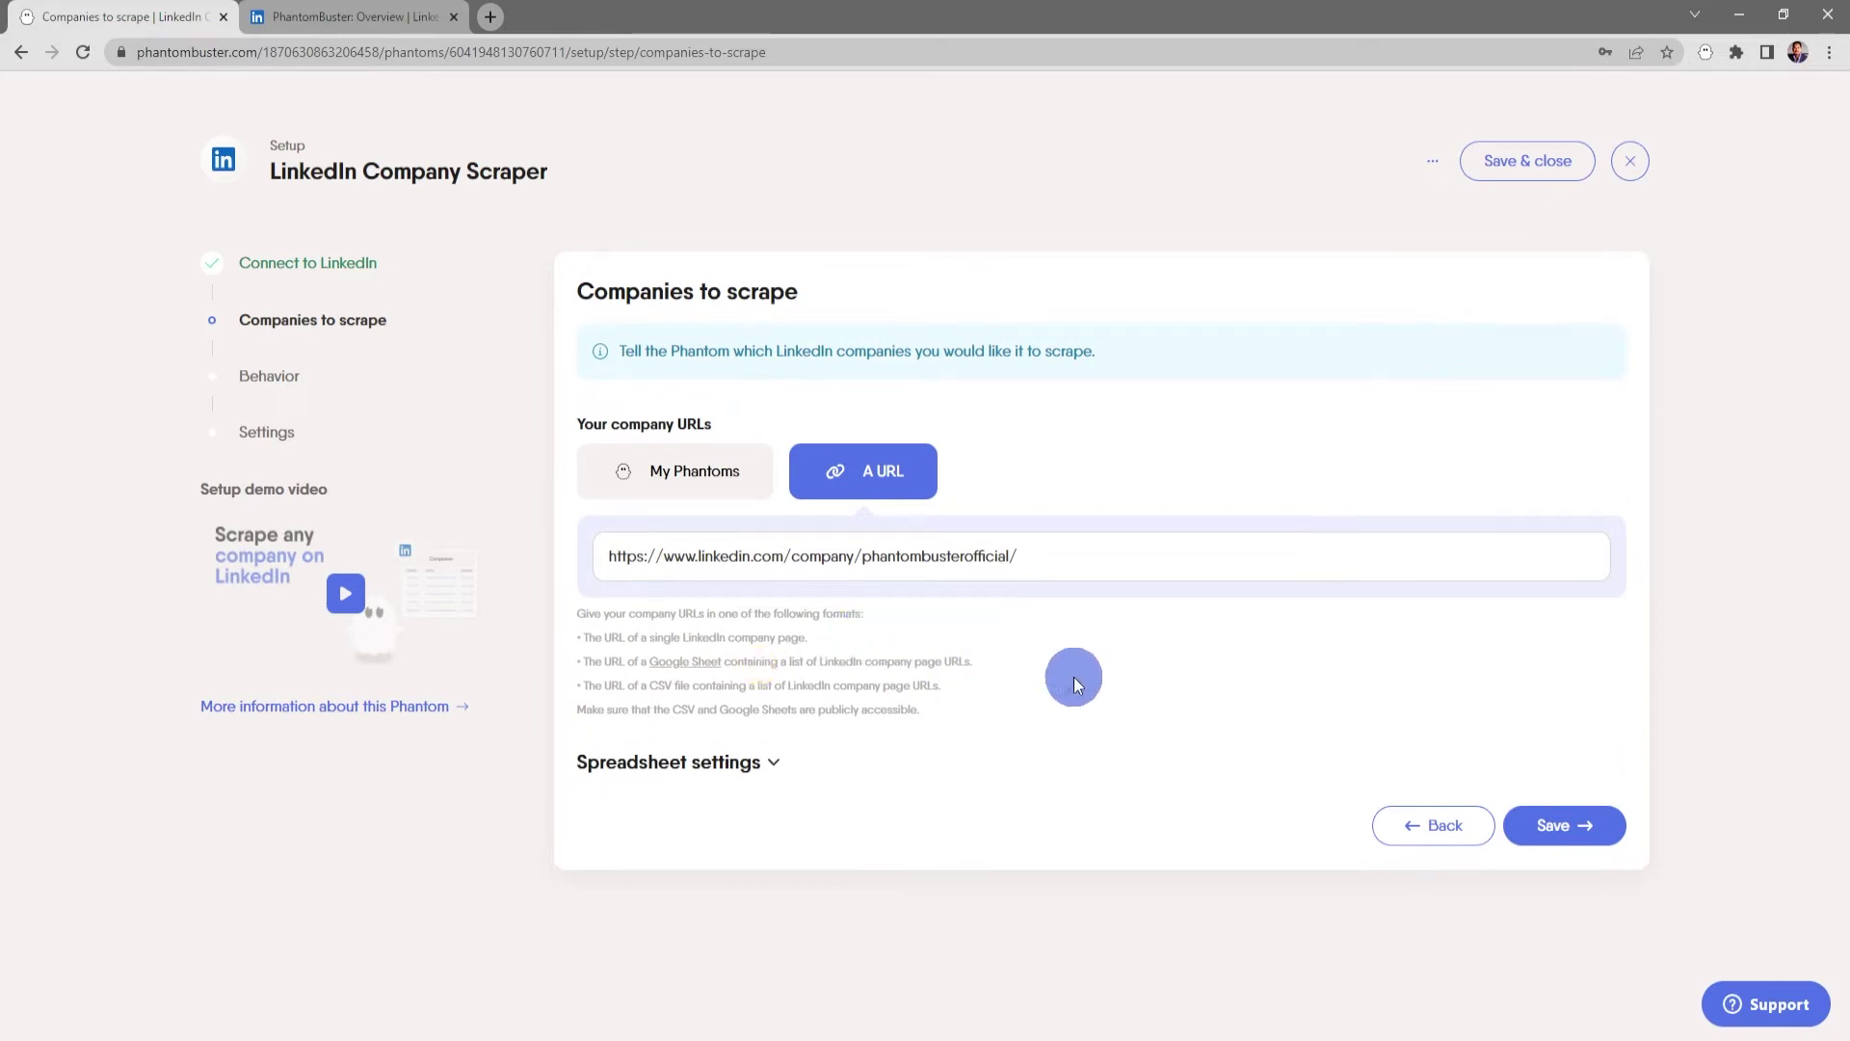
{"action": "left_click", "coordinate": [1568, 829]}
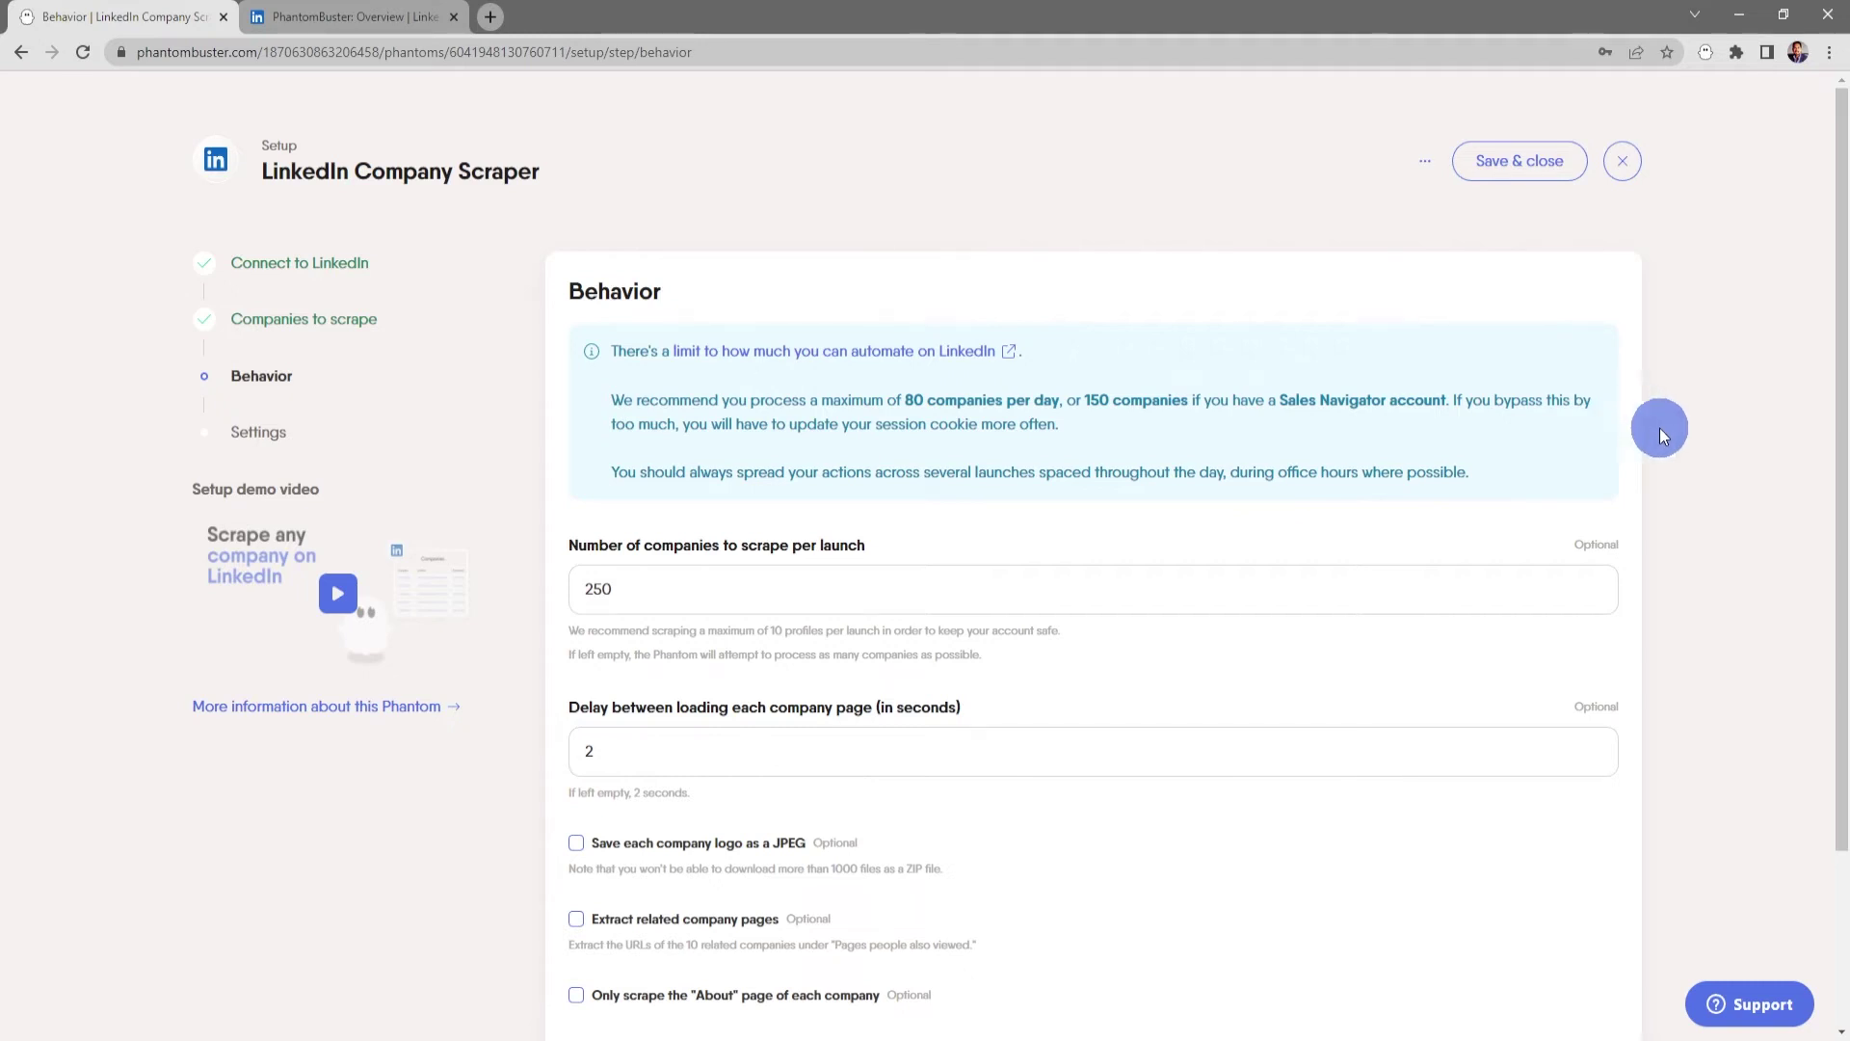
- Keep 250 companies per launch, 2-second delay, file name 'result', no fields-to-keep filter, and save
{"action": "scroll", "coordinate": [743, 403], "scroll_direction": "down", "scroll_amount": 1}
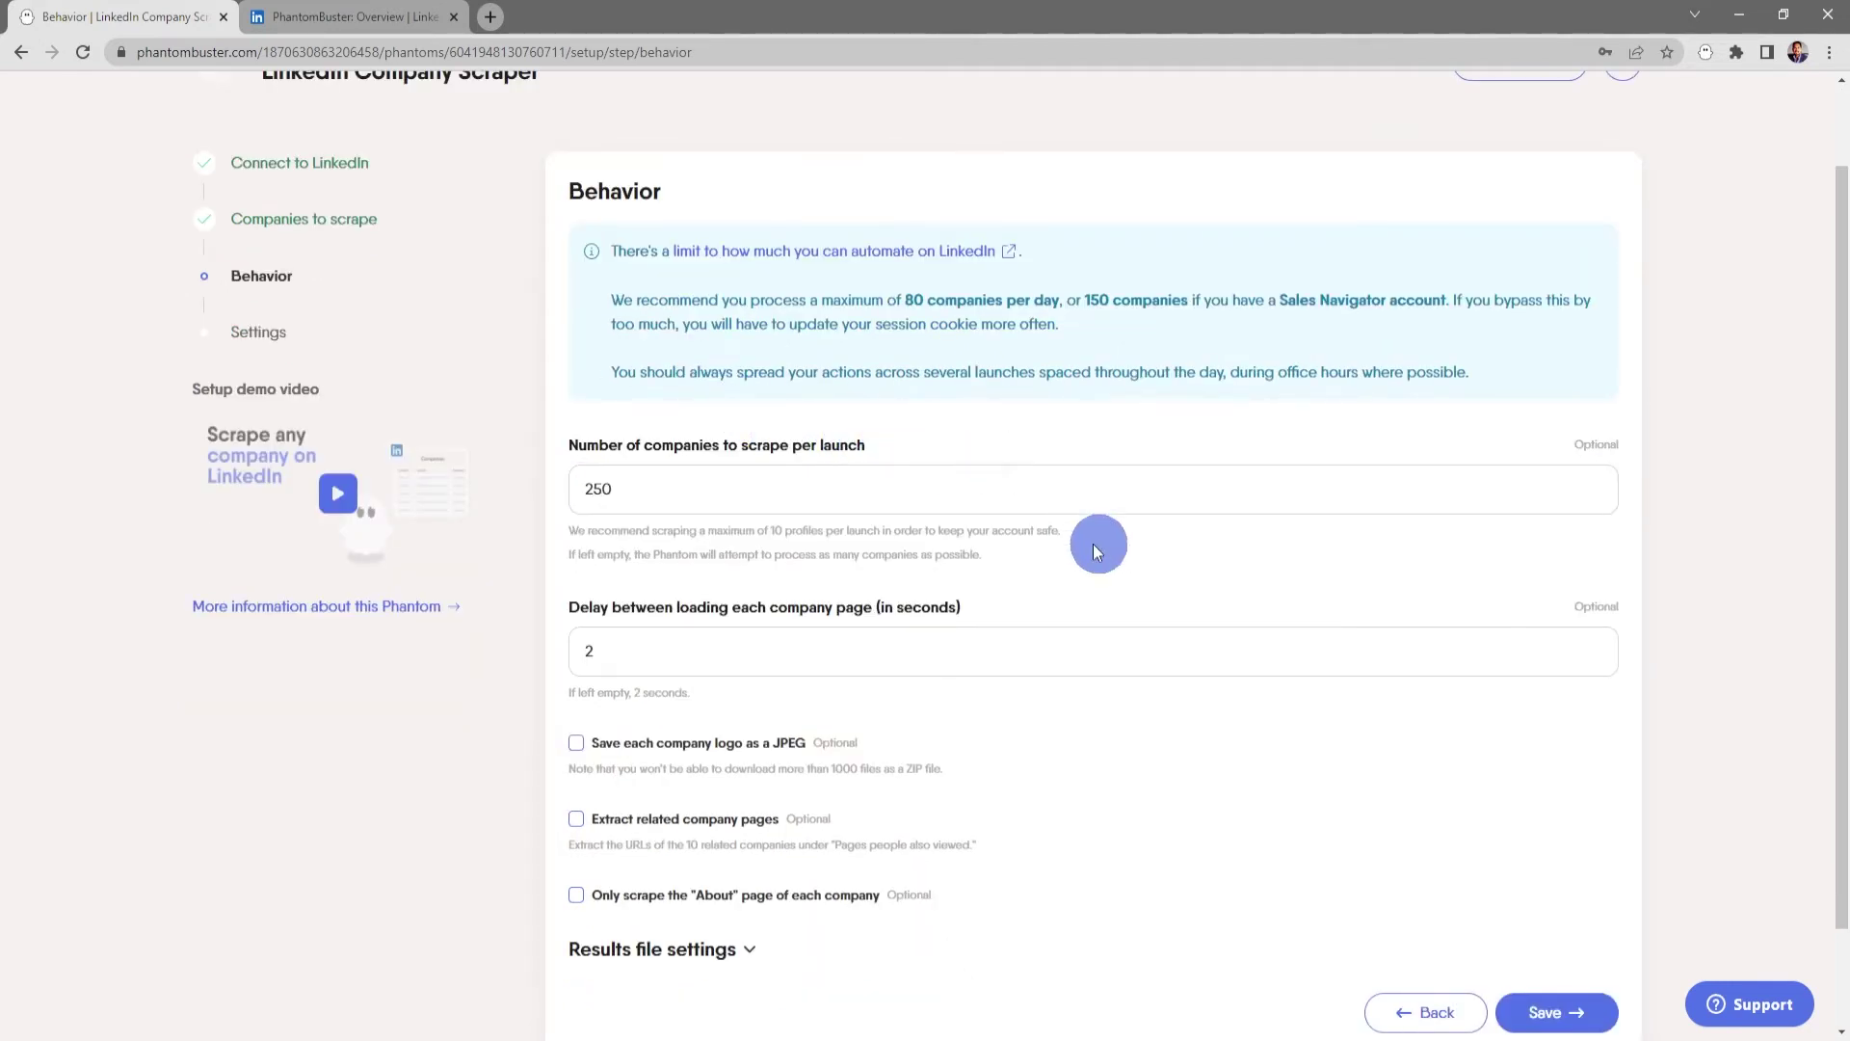
{"action": "scroll", "coordinate": [1092, 540], "scroll_direction": "down", "scroll_amount": 1}
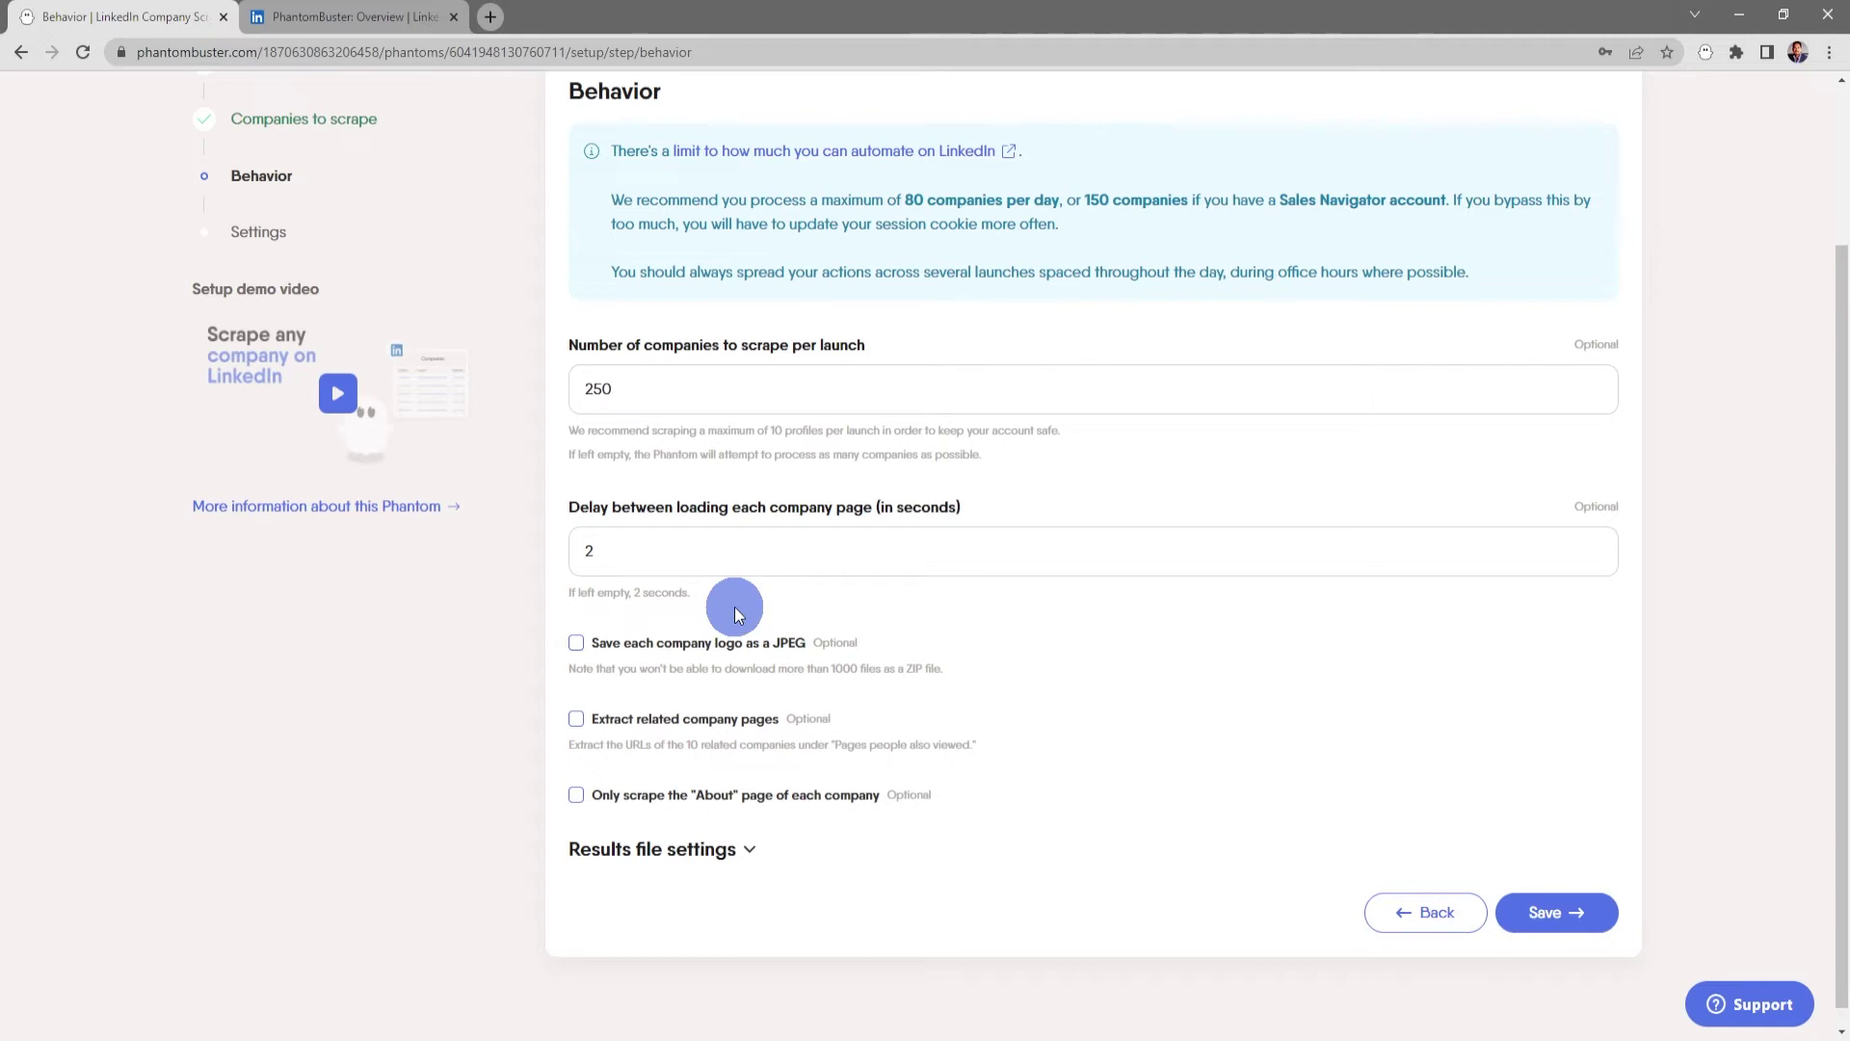
{"action": "scroll", "coordinate": [967, 613], "scroll_direction": "down", "scroll_amount": 1}
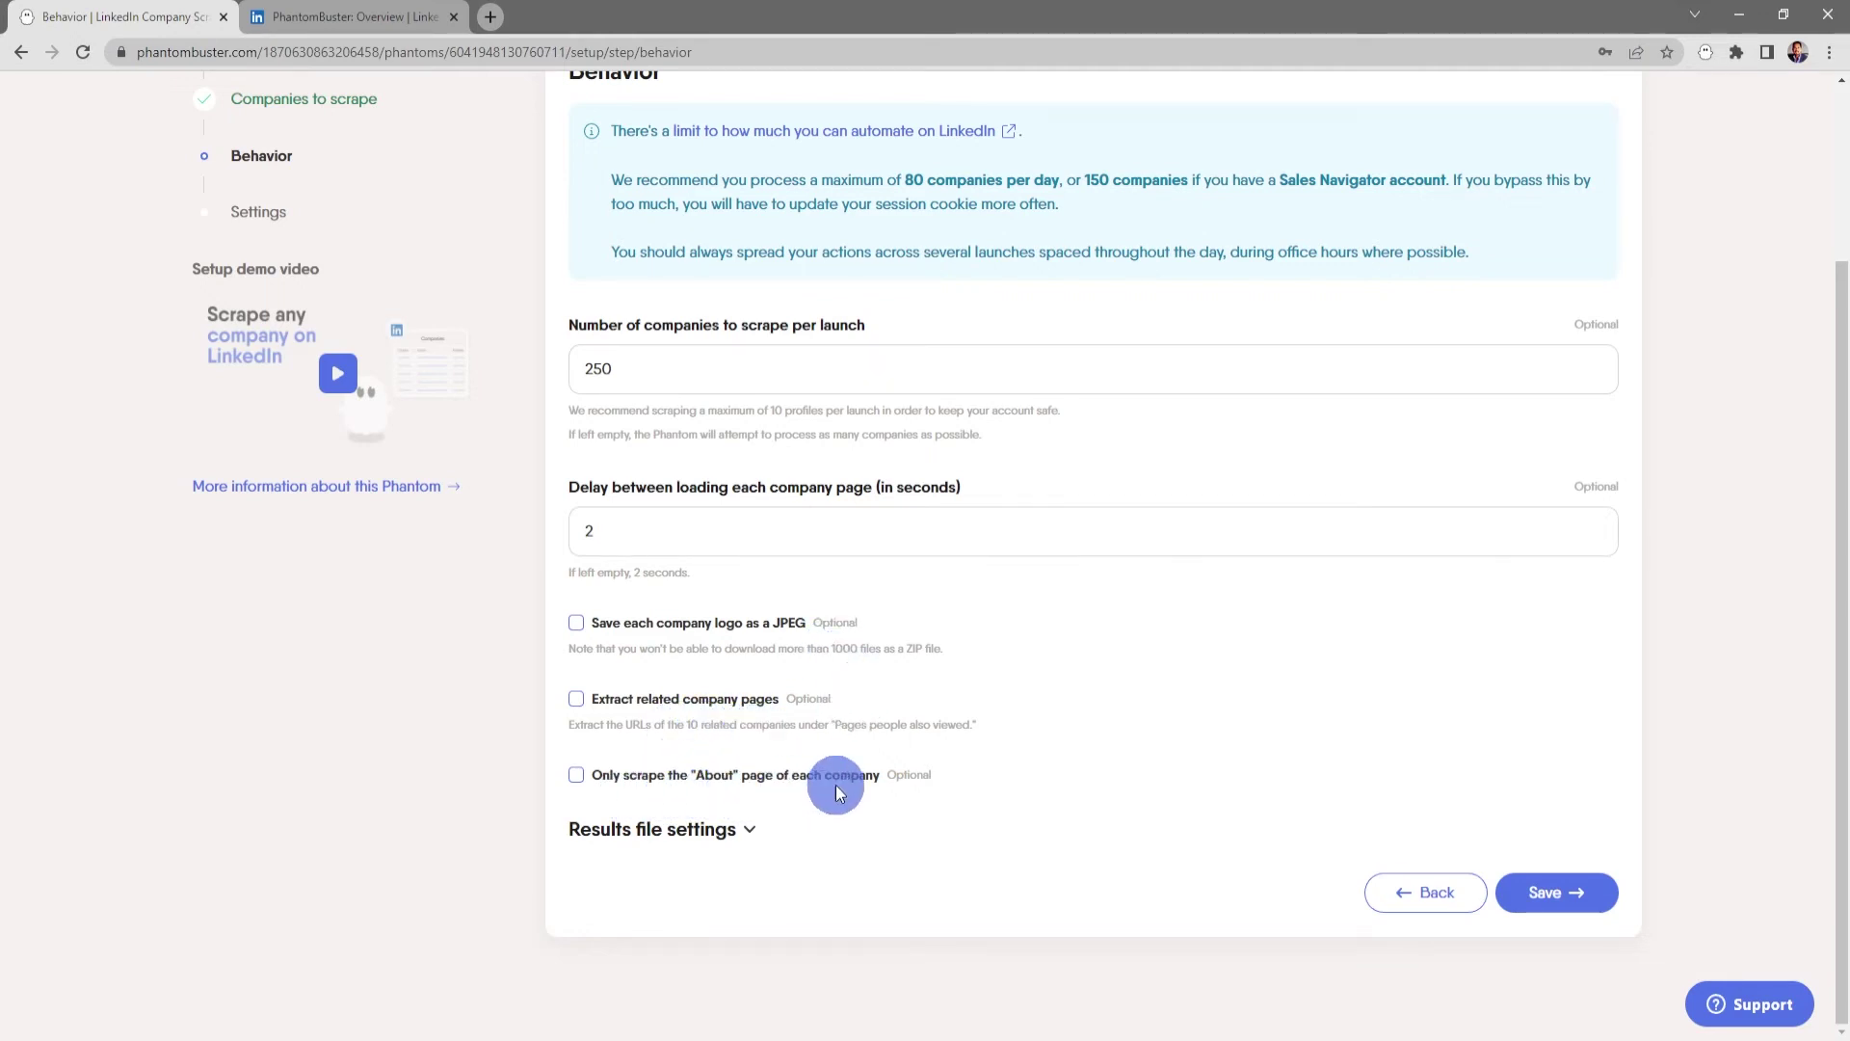
{"action": "left_click", "coordinate": [762, 824]}
{"action": "scroll", "coordinate": [757, 824], "scroll_direction": "down", "scroll_amount": 2}
{"action": "left_click", "coordinate": [768, 731]}
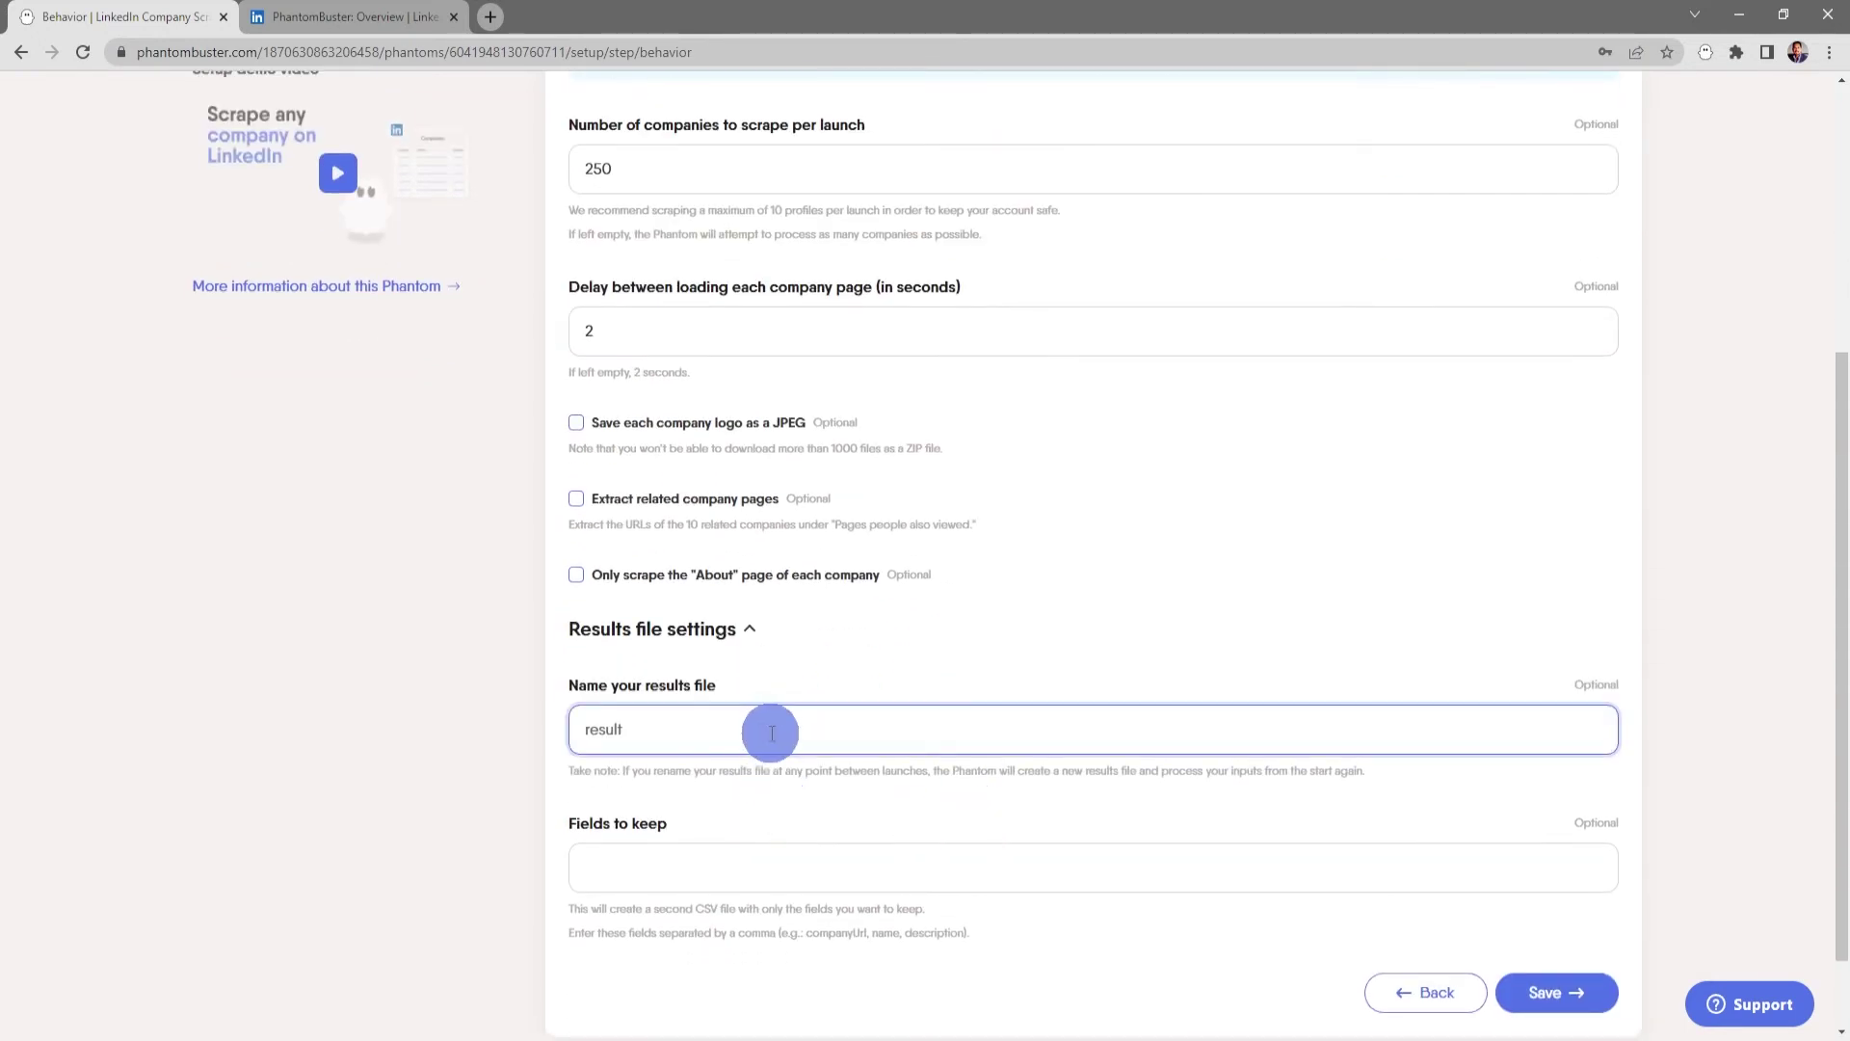
{"action": "left_click", "coordinate": [805, 850]}
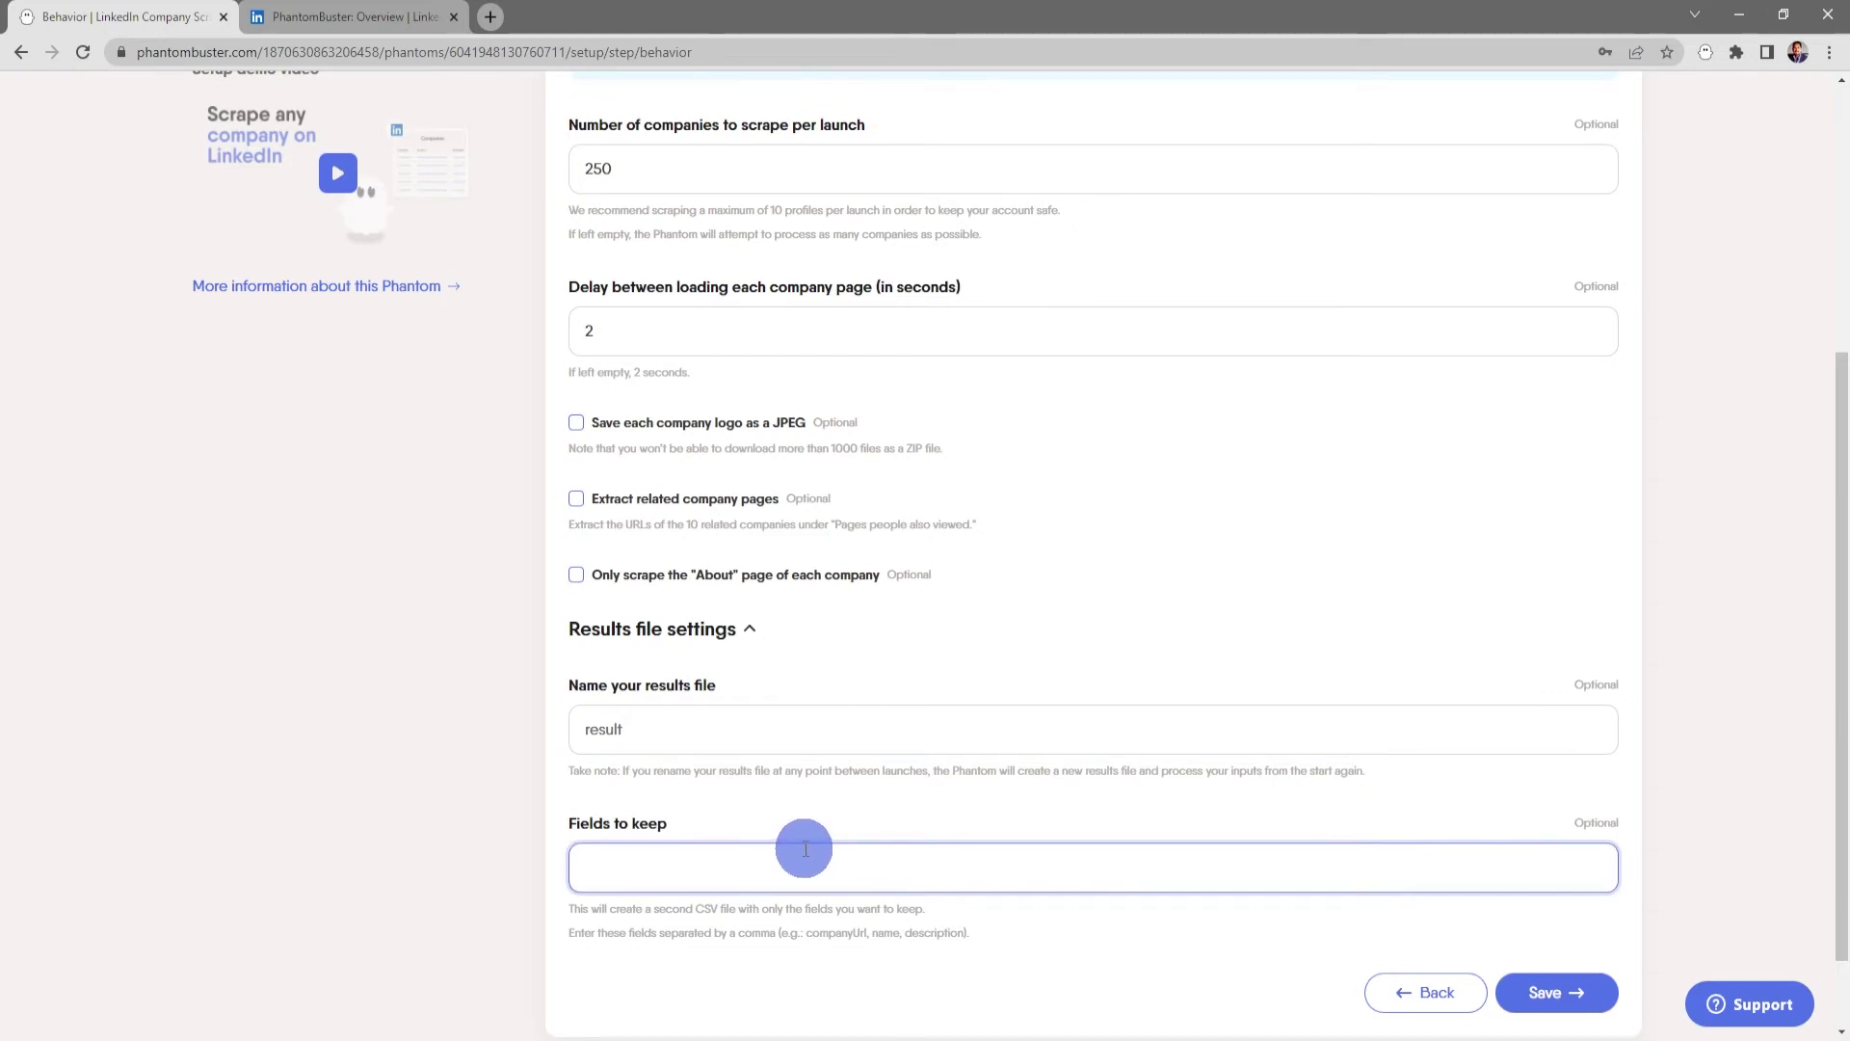
{"action": "left_click", "coordinate": [821, 838]}
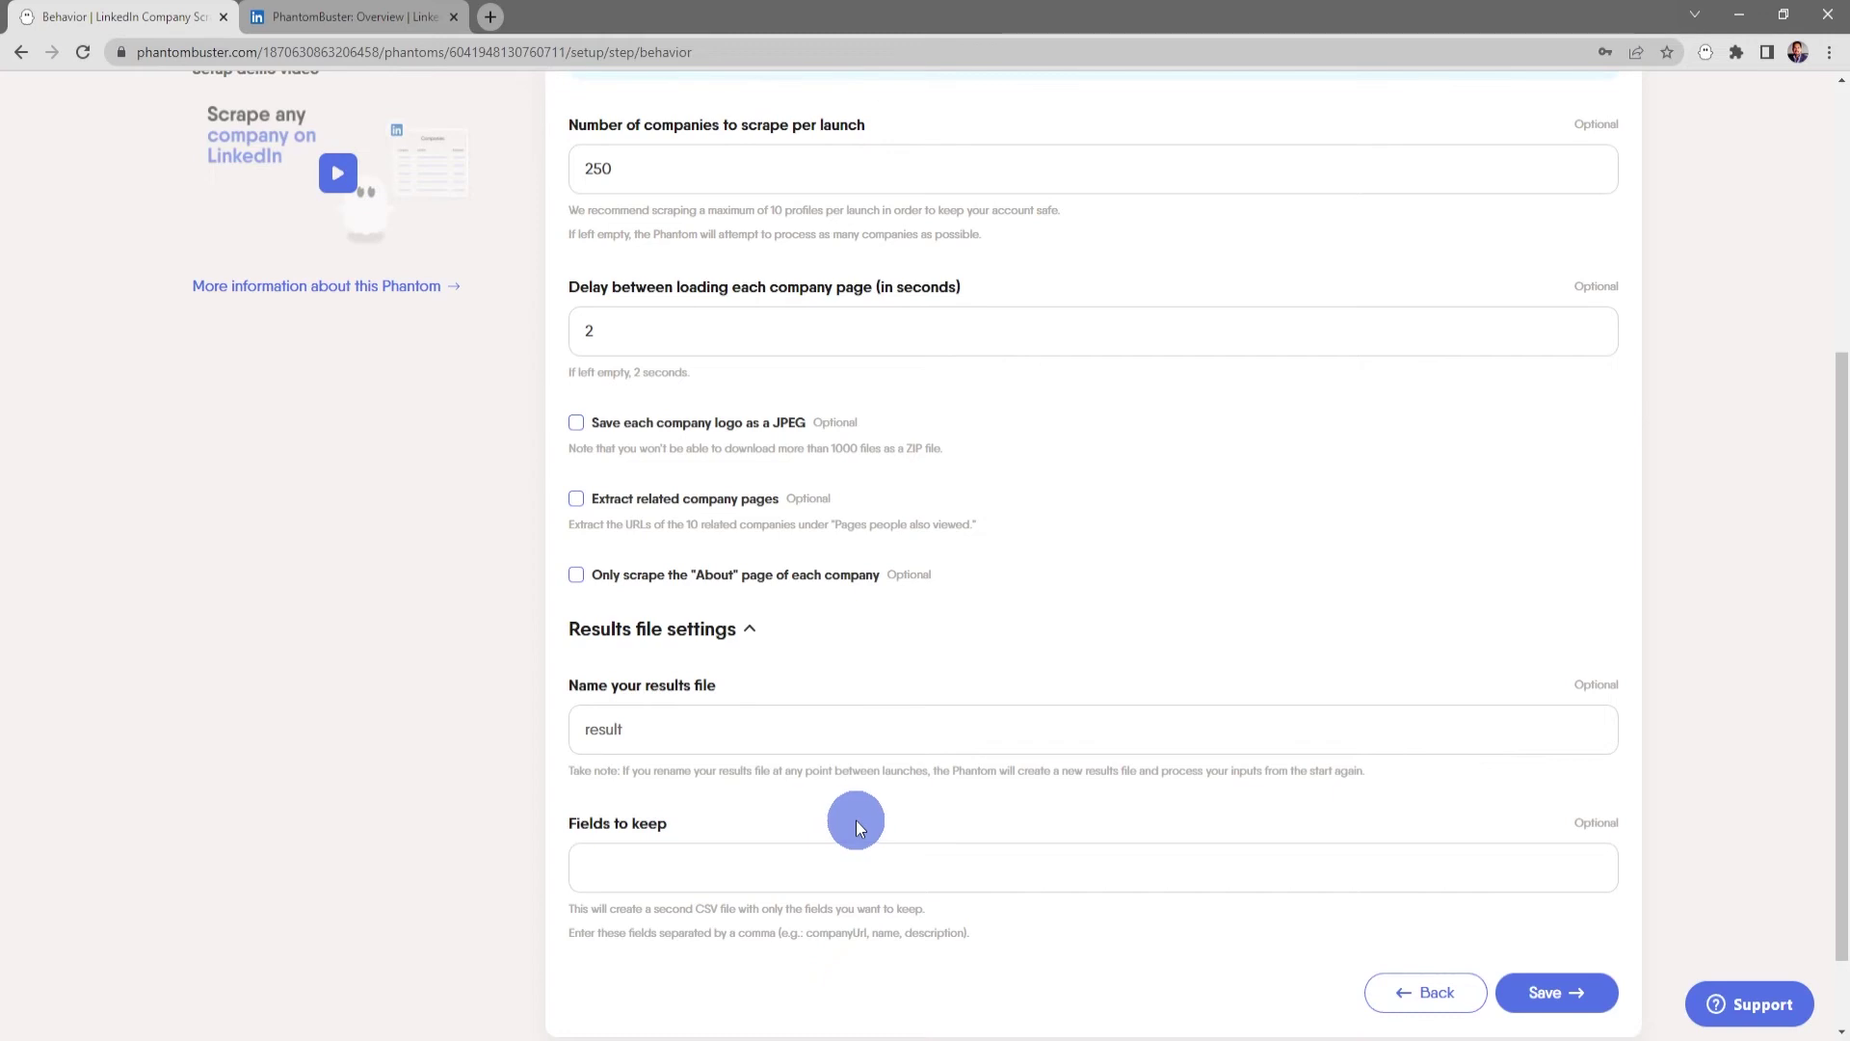
{"action": "scroll", "coordinate": [855, 819], "scroll_direction": "up", "scroll_amount": 1}
{"action": "left_click", "coordinate": [747, 733]}
{"action": "scroll", "coordinate": [1093, 767], "scroll_direction": "up", "scroll_amount": 3}
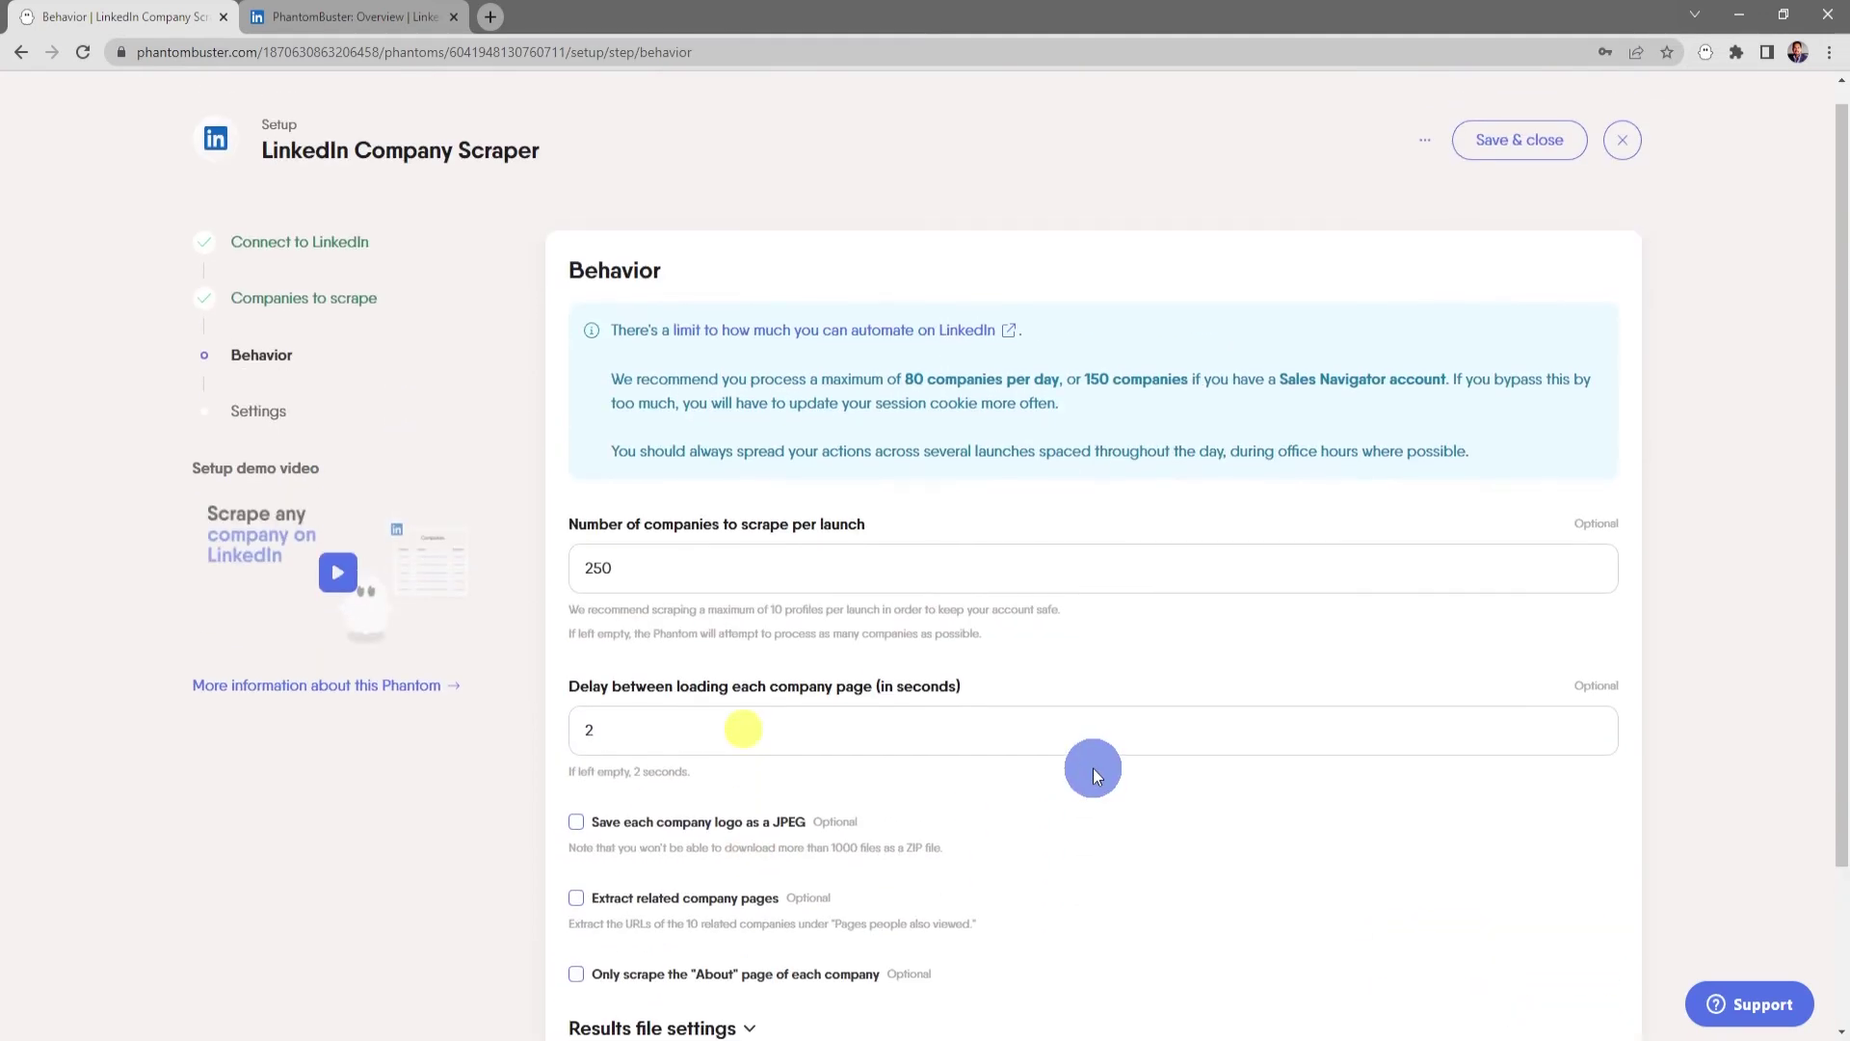
{"action": "scroll", "coordinate": [1349, 930], "scroll_direction": "down", "scroll_amount": 1}
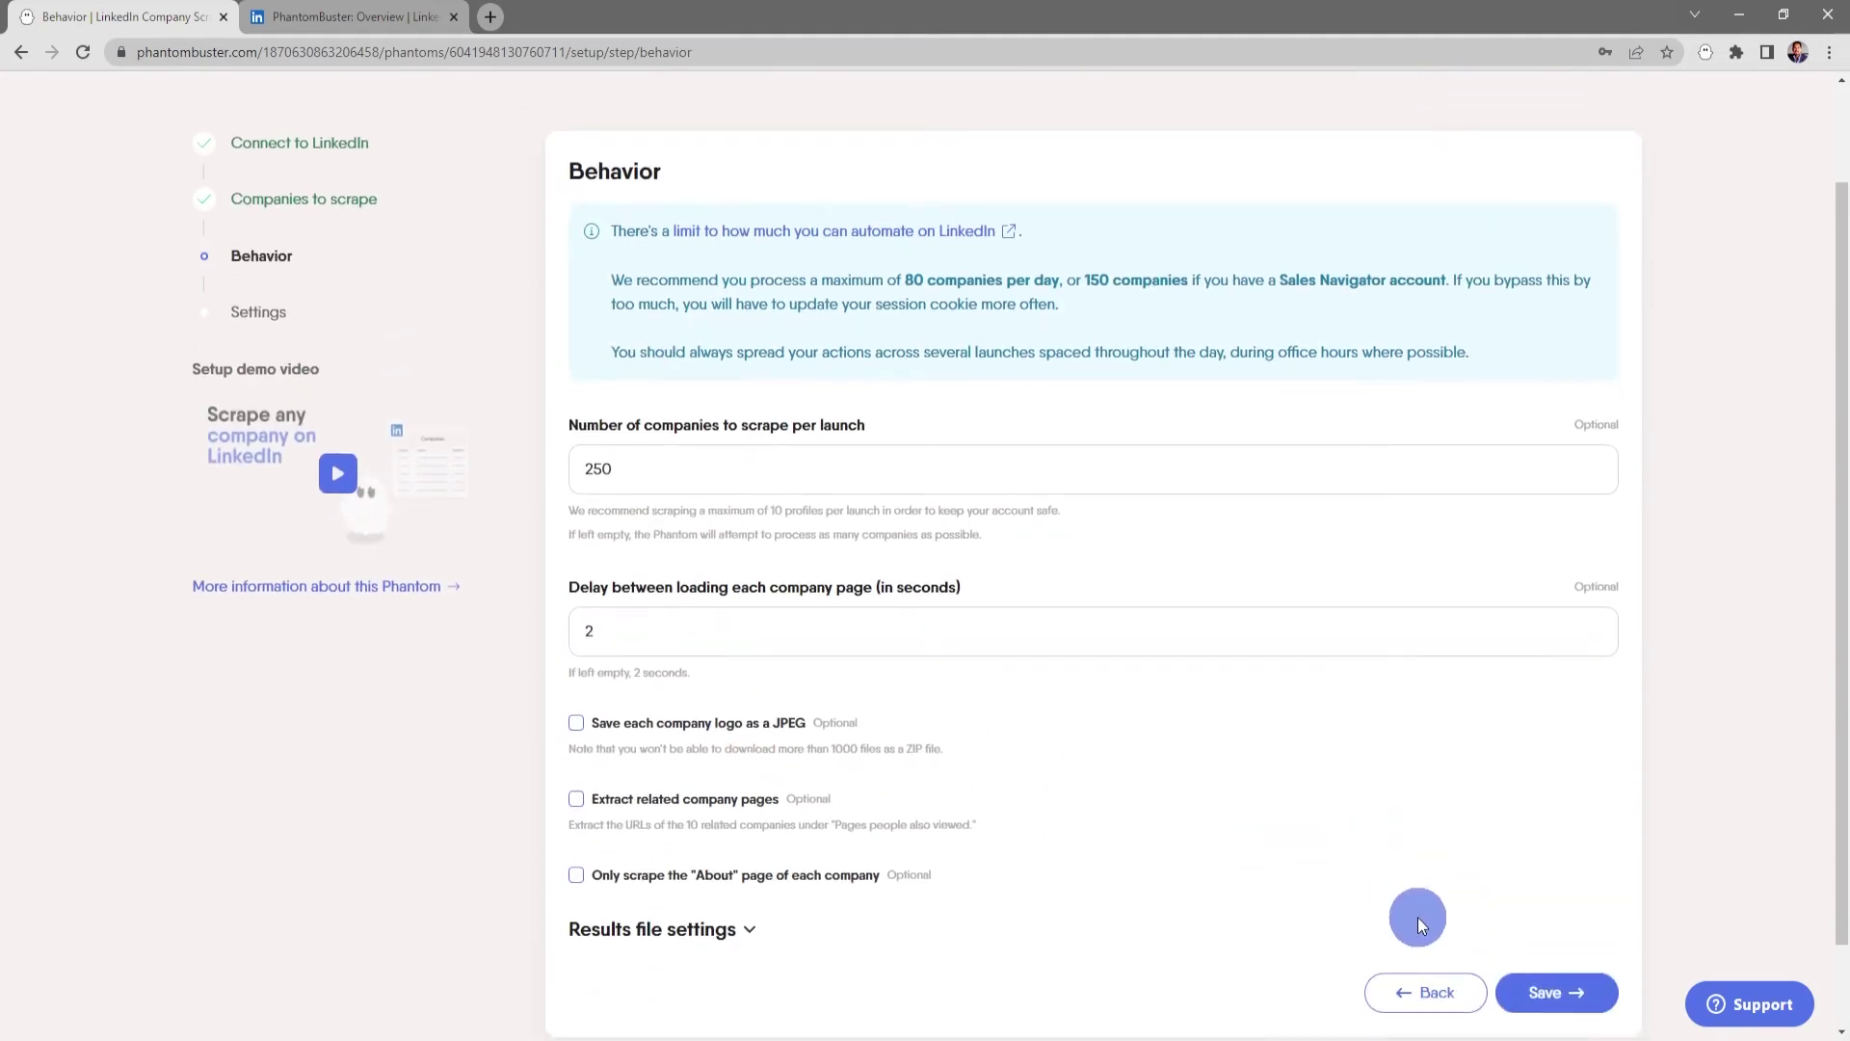
{"action": "left_click", "coordinate": [1564, 991]}
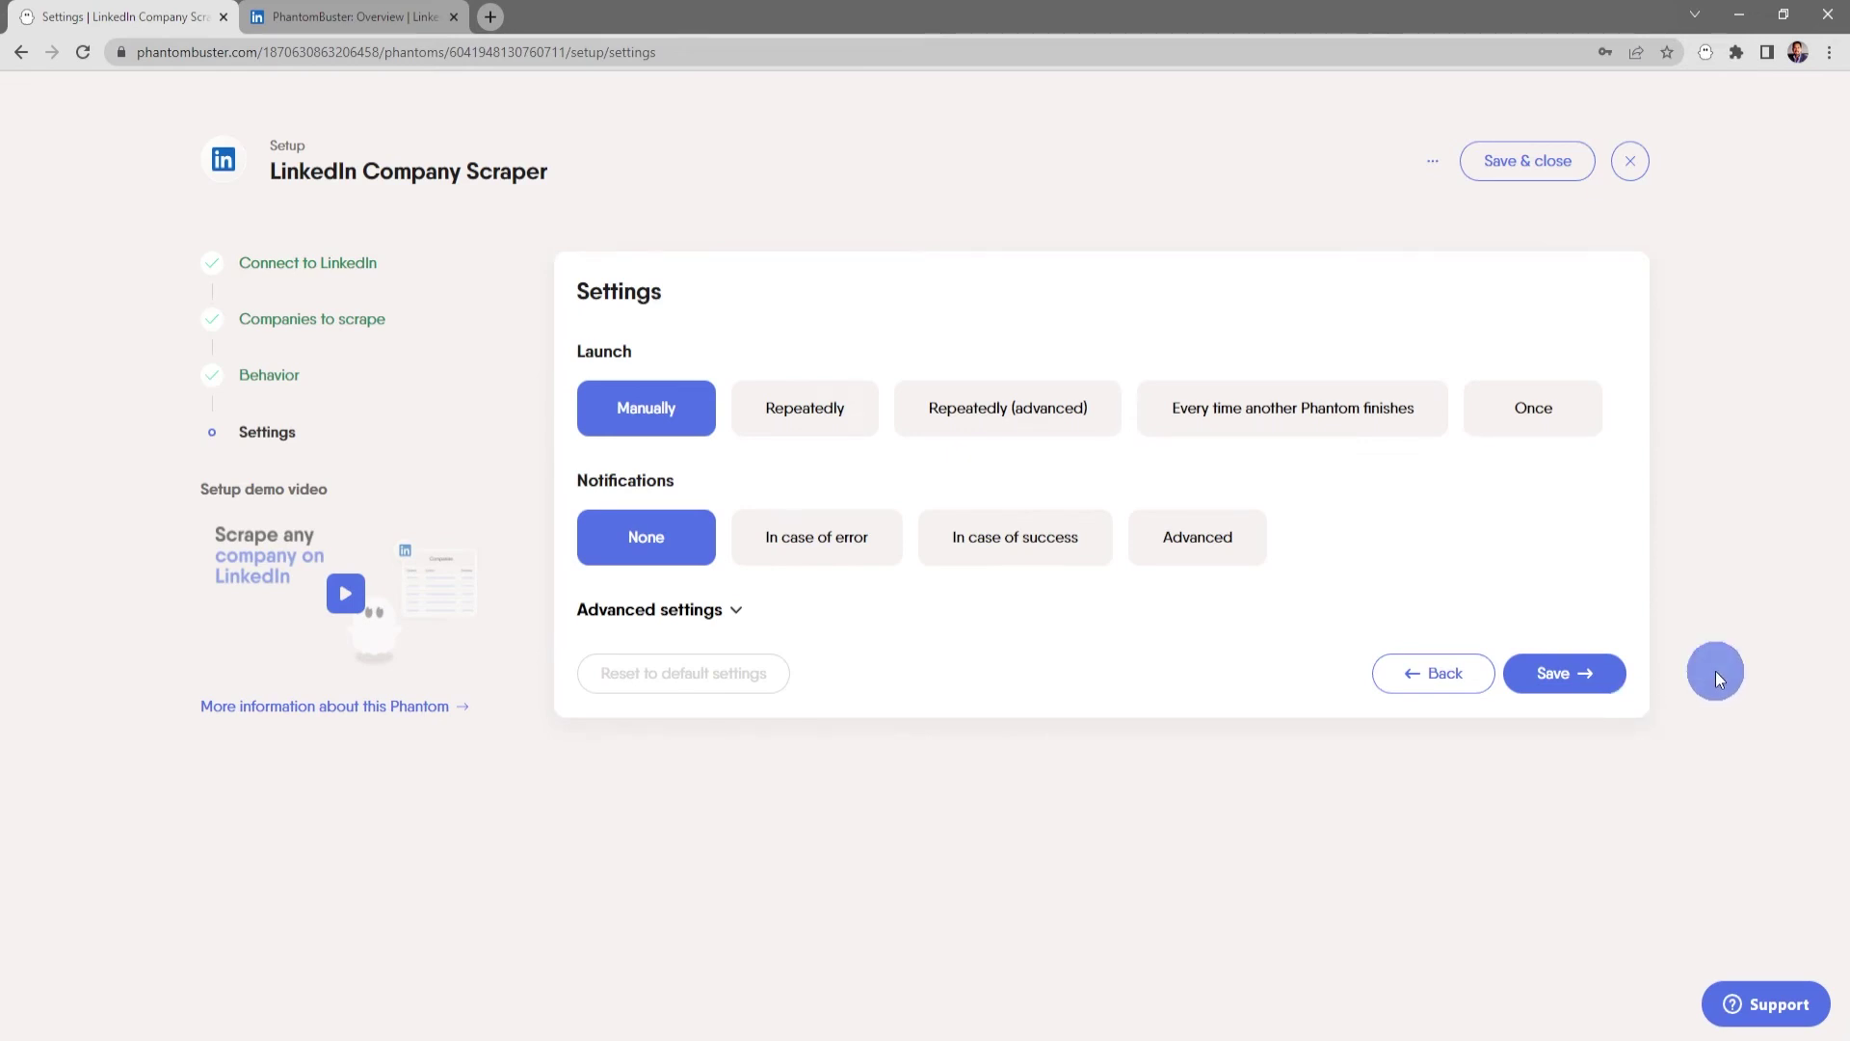
- Leave the launch setting on Manually after trying the repeated schedule option
{"action": "left_click", "coordinate": [819, 429]}
{"action": "left_click", "coordinate": [910, 497]}
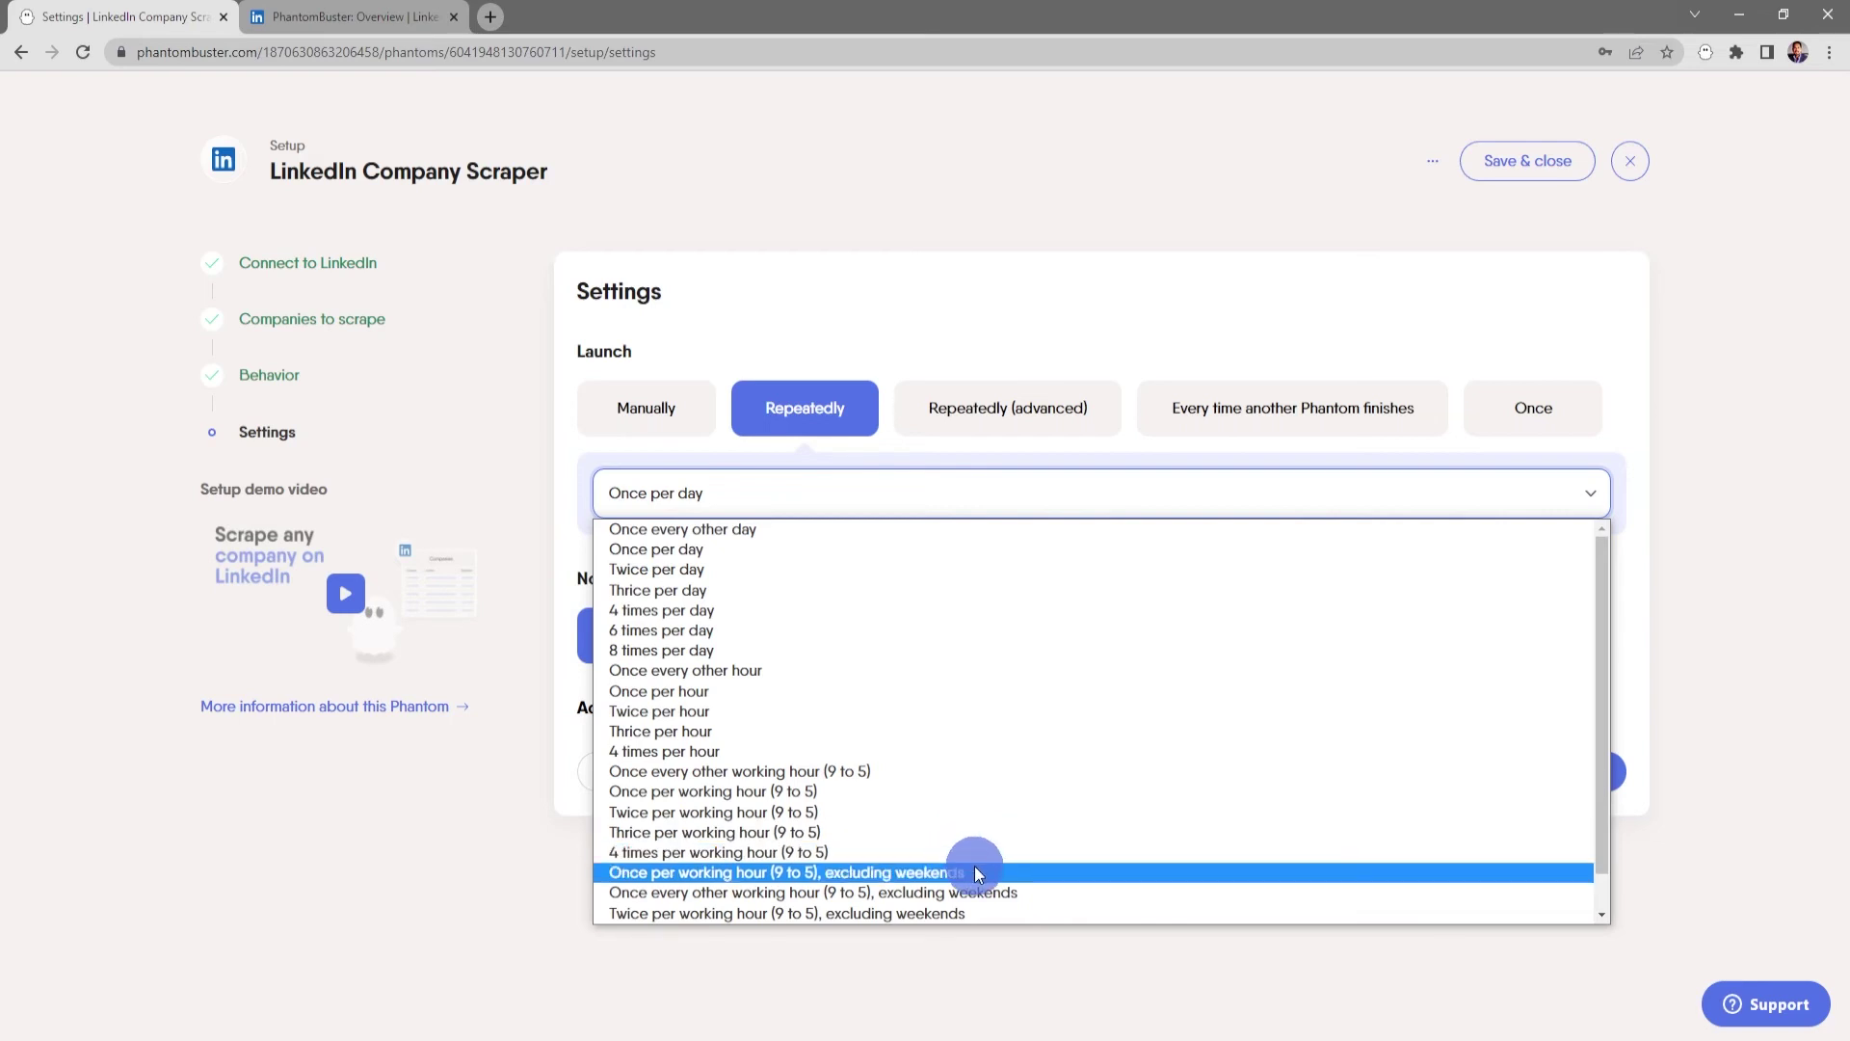
{"action": "left_click", "coordinate": [890, 451]}
{"action": "left_click", "coordinate": [677, 414]}
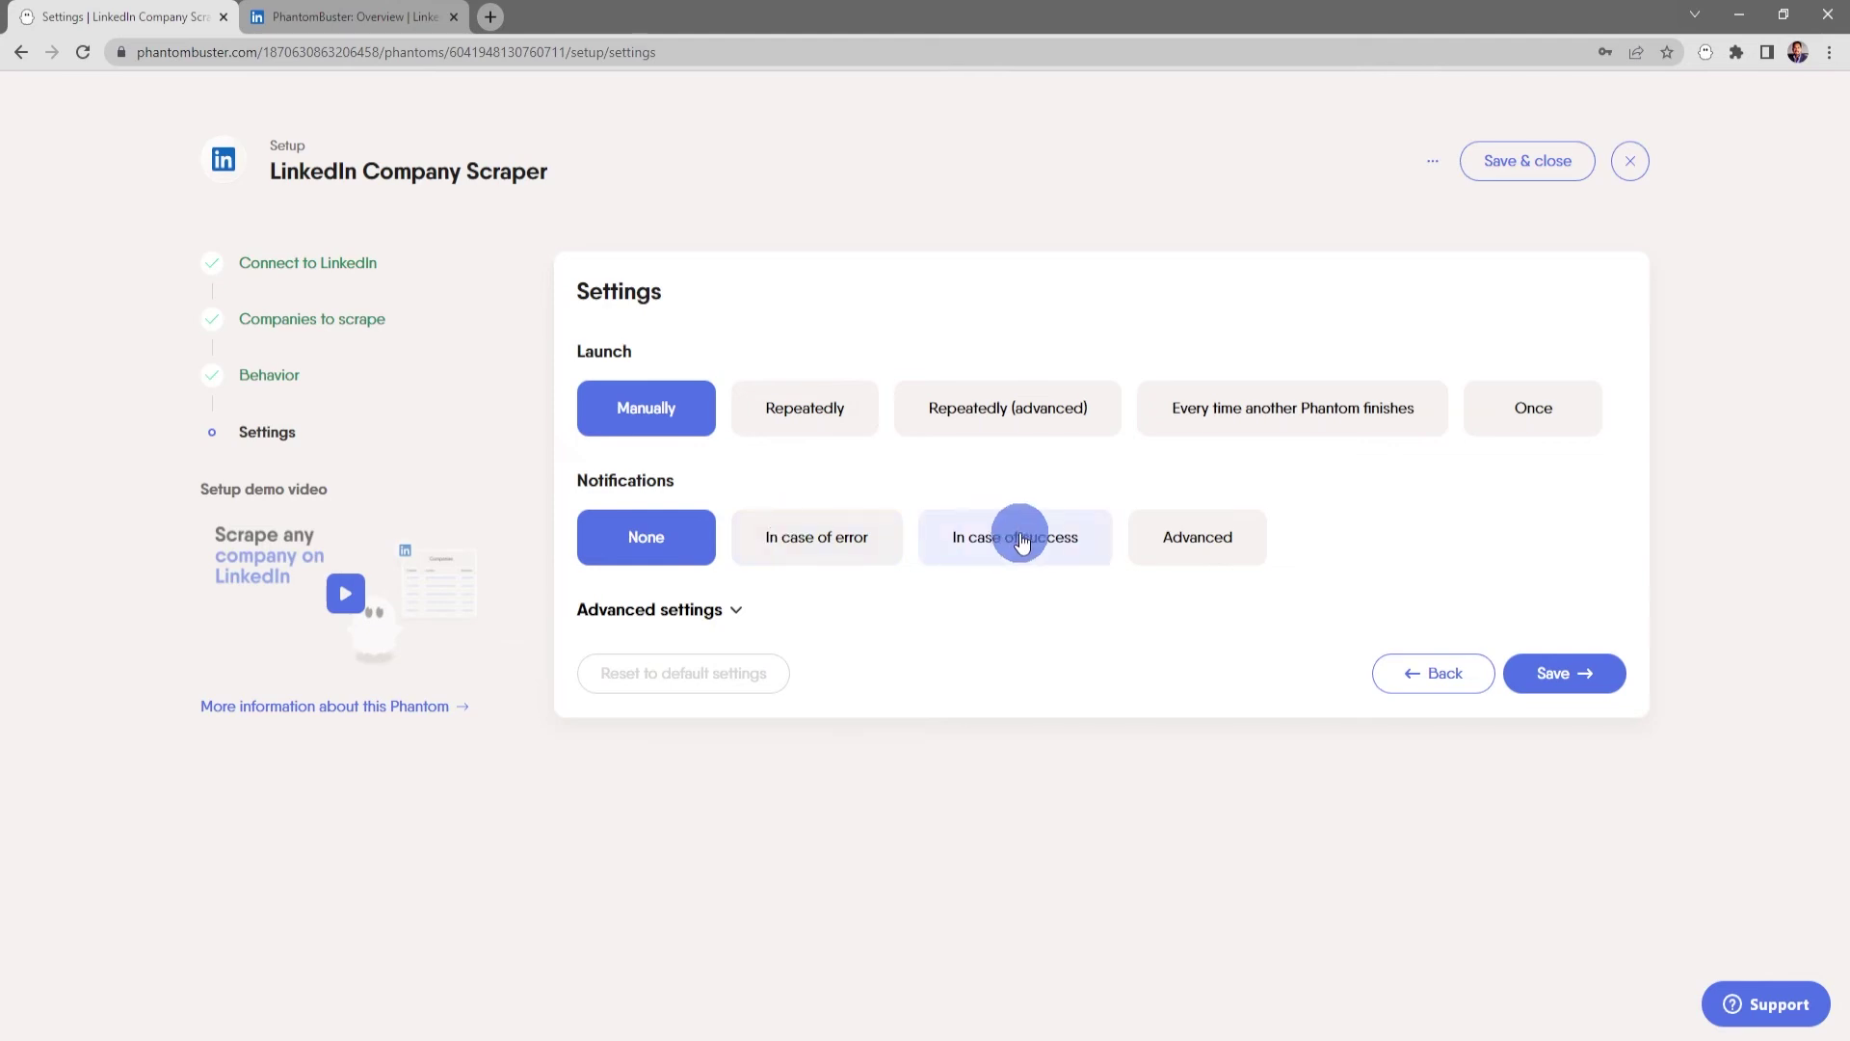
- Set notifications to None, review the advanced settings, and save the setup
{"action": "left_click", "coordinate": [1181, 544]}
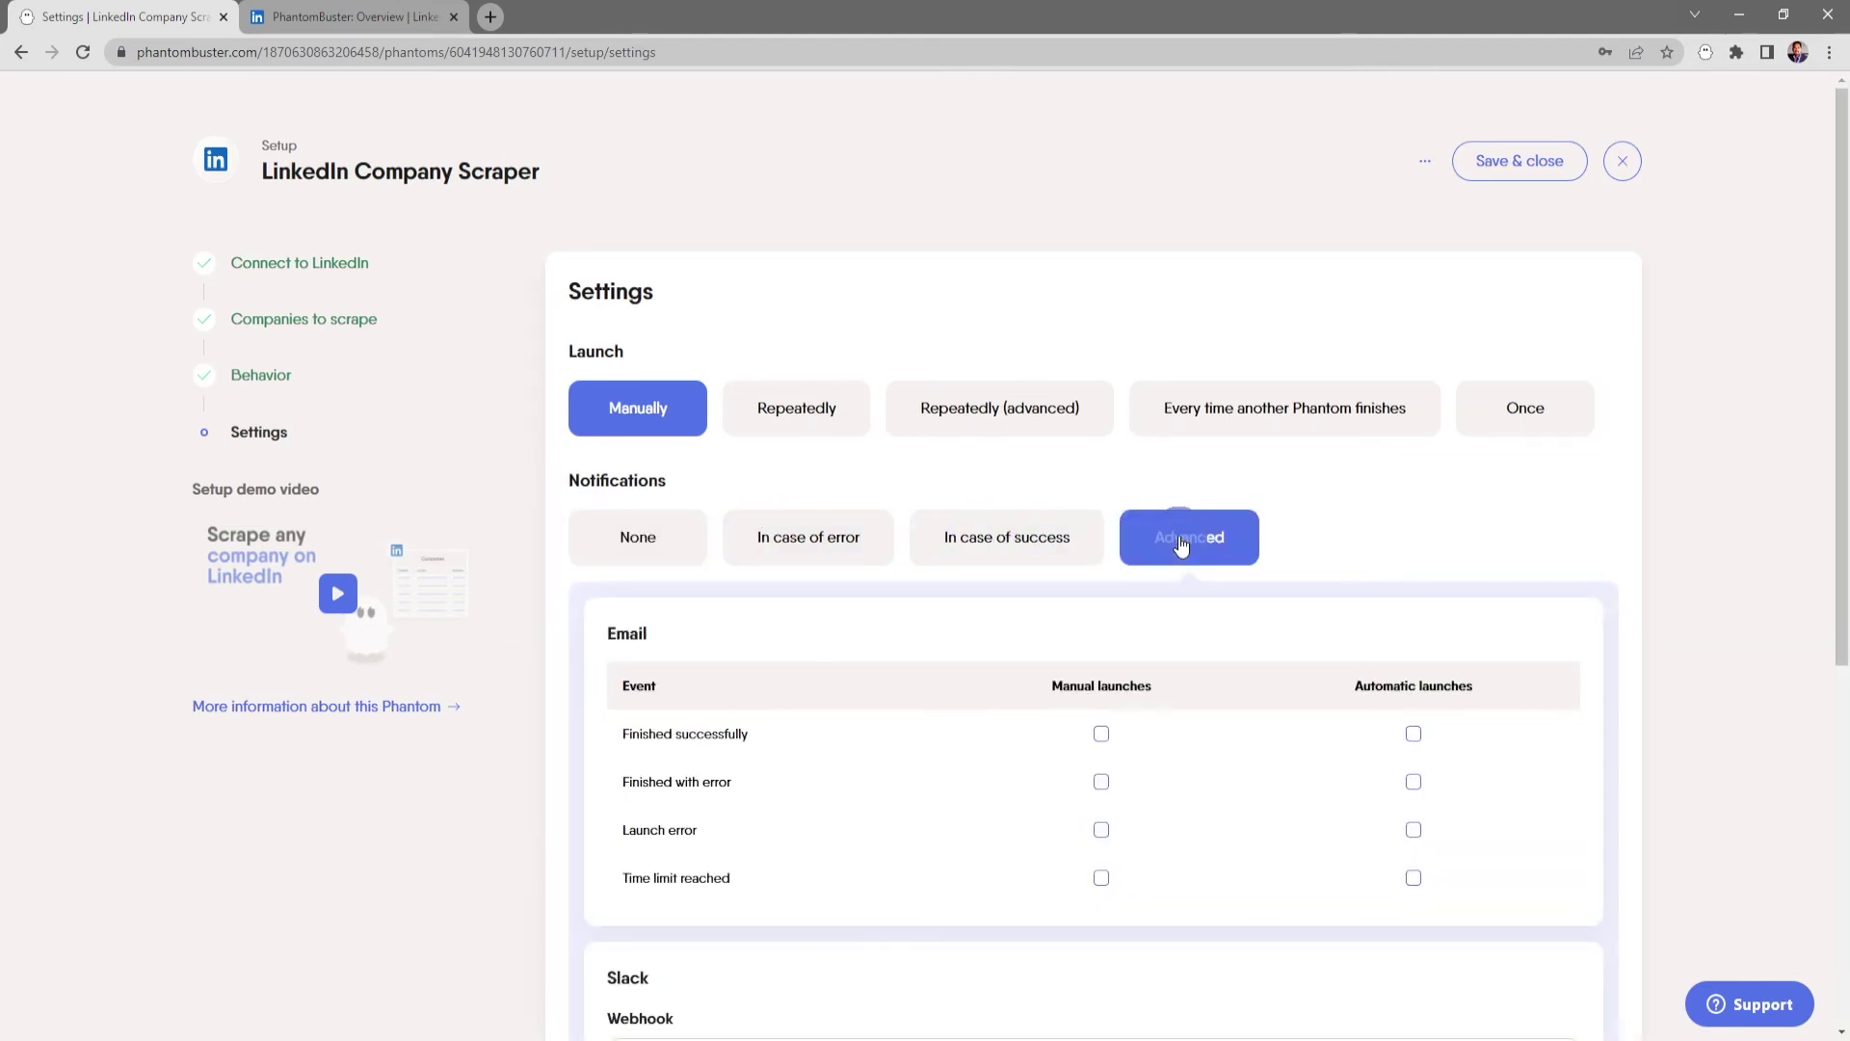
{"action": "left_click", "coordinate": [679, 552]}
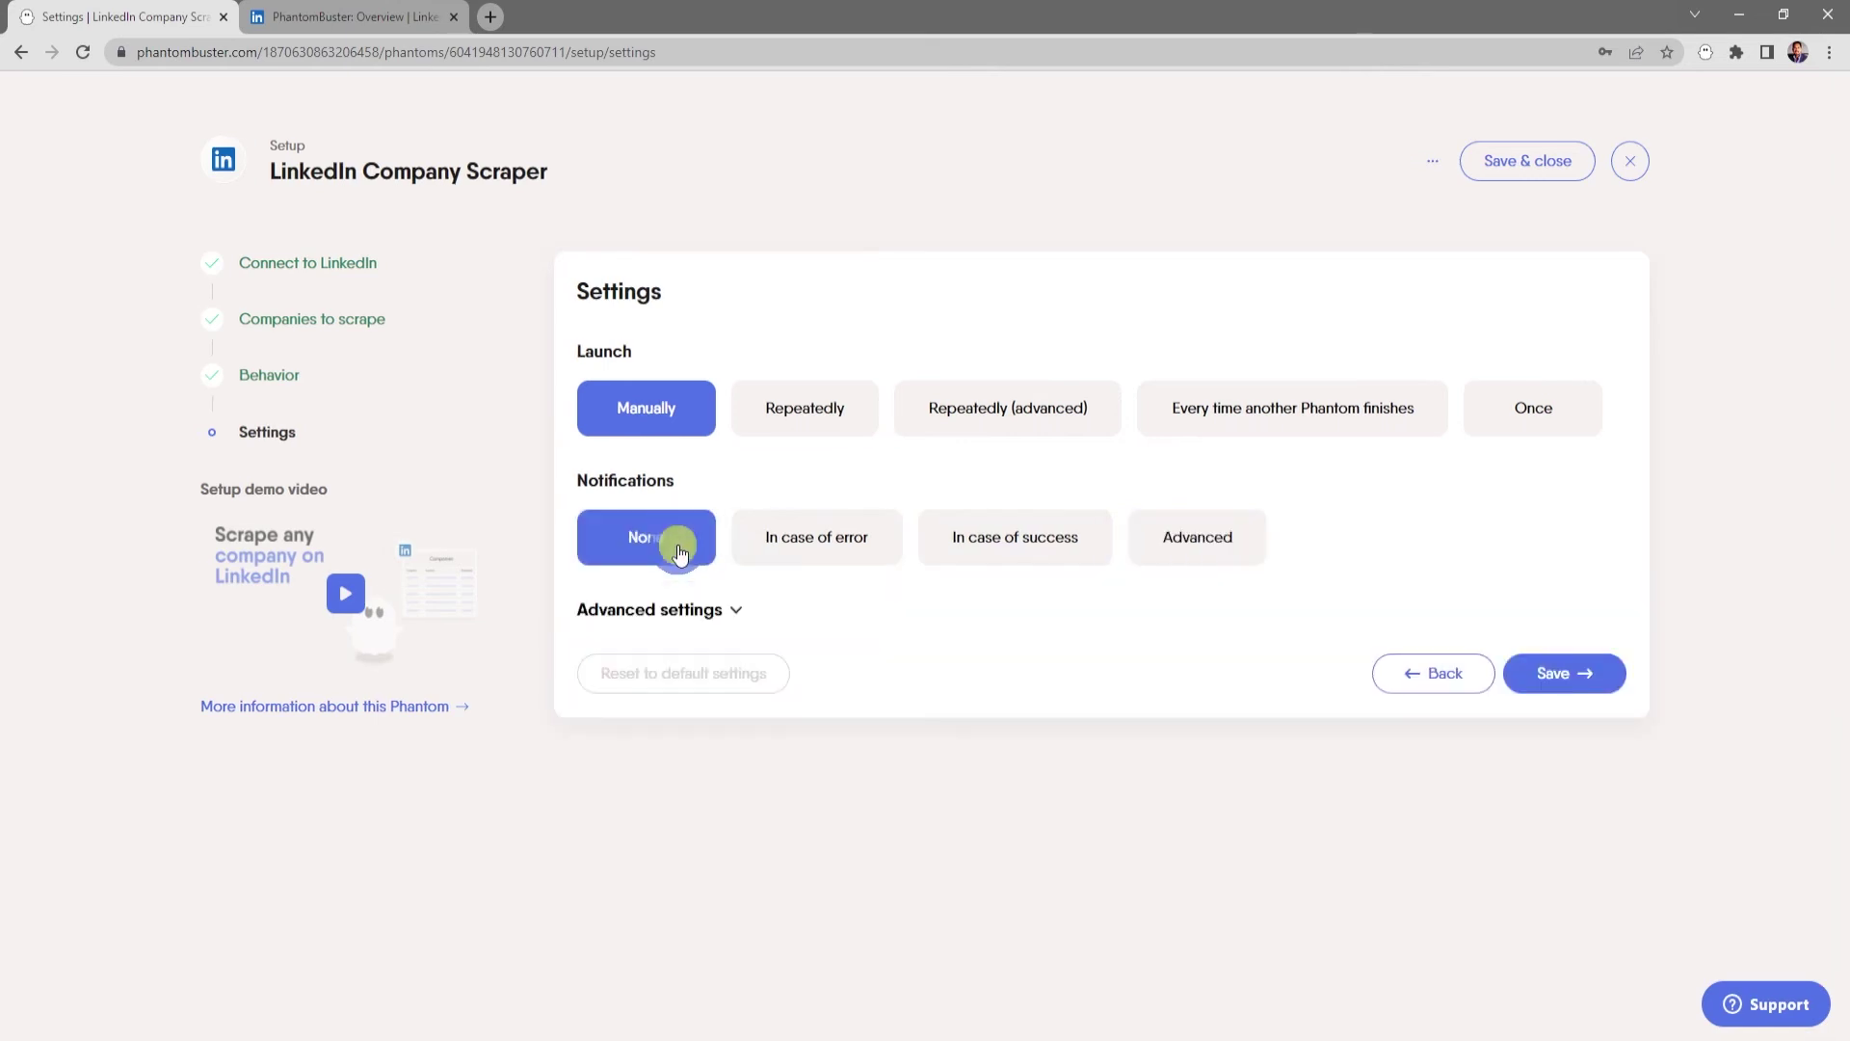
{"action": "left_click", "coordinate": [735, 613]}
{"action": "scroll", "coordinate": [813, 626], "scroll_direction": "down", "scroll_amount": 2}
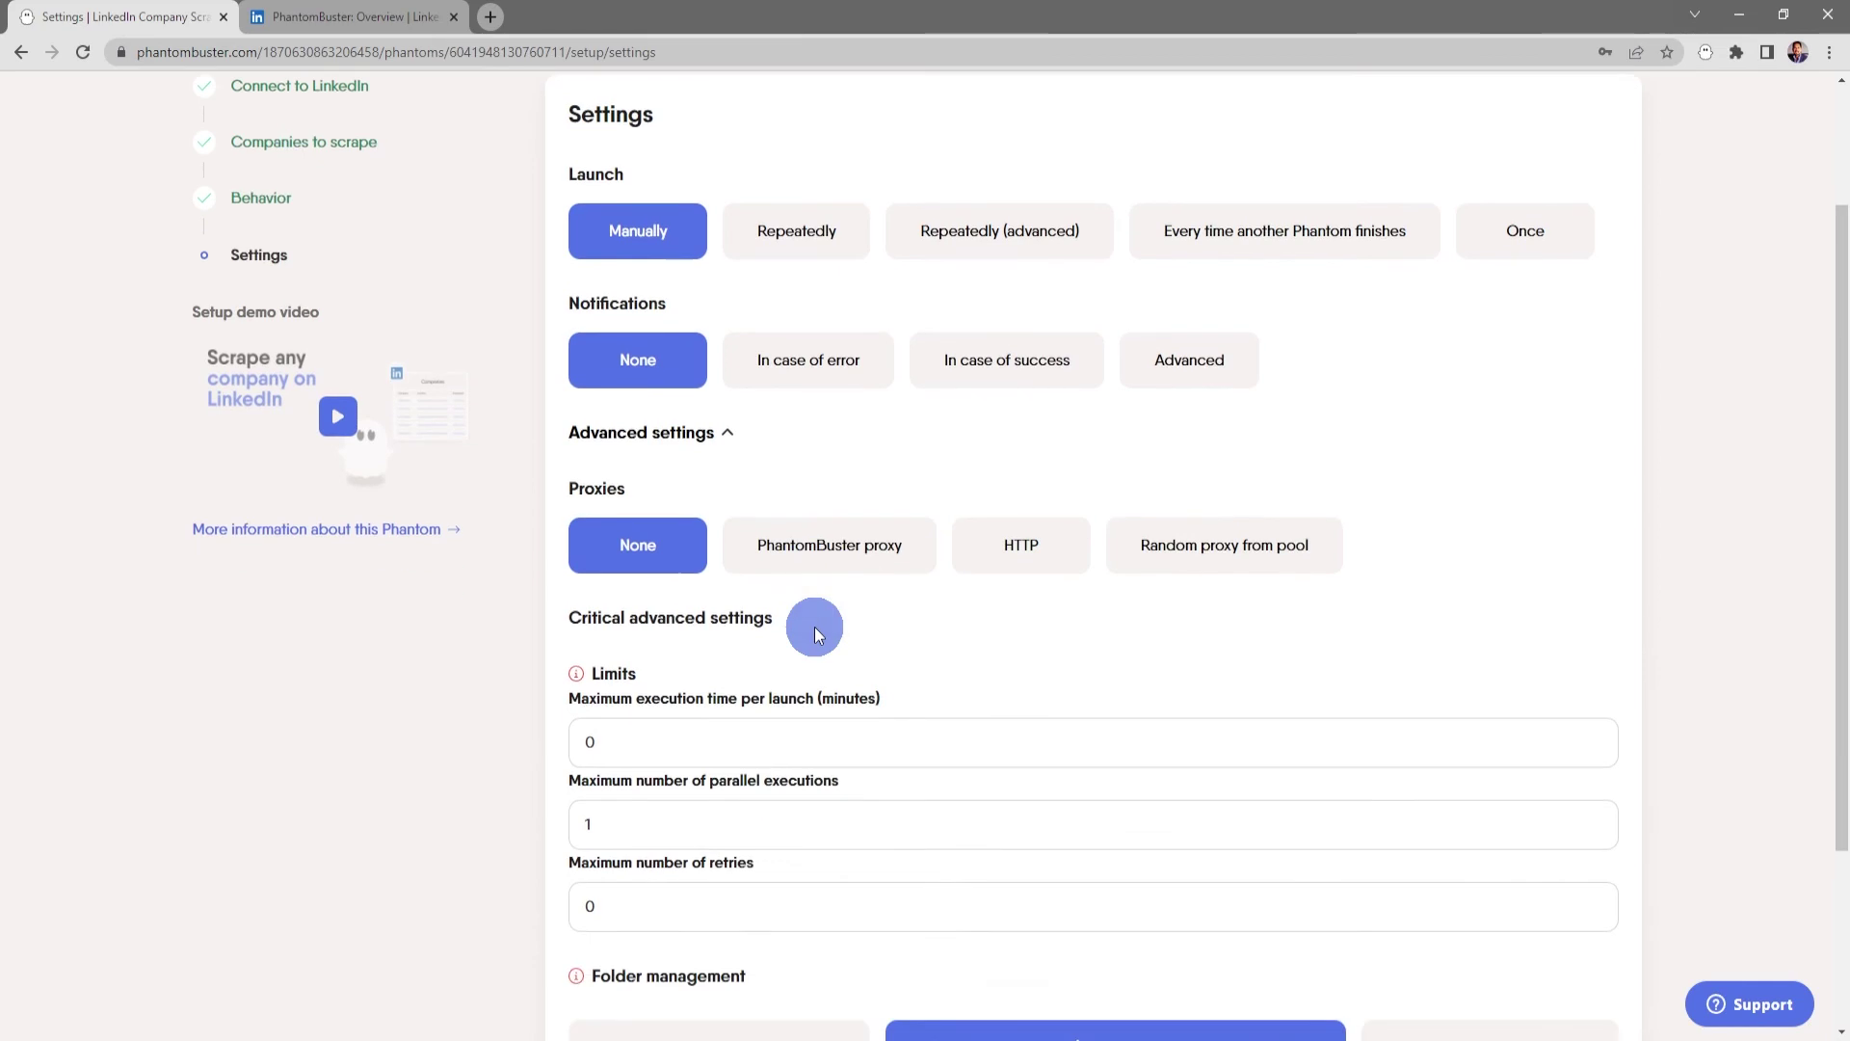
{"action": "scroll", "coordinate": [813, 627], "scroll_direction": "down", "scroll_amount": 3}
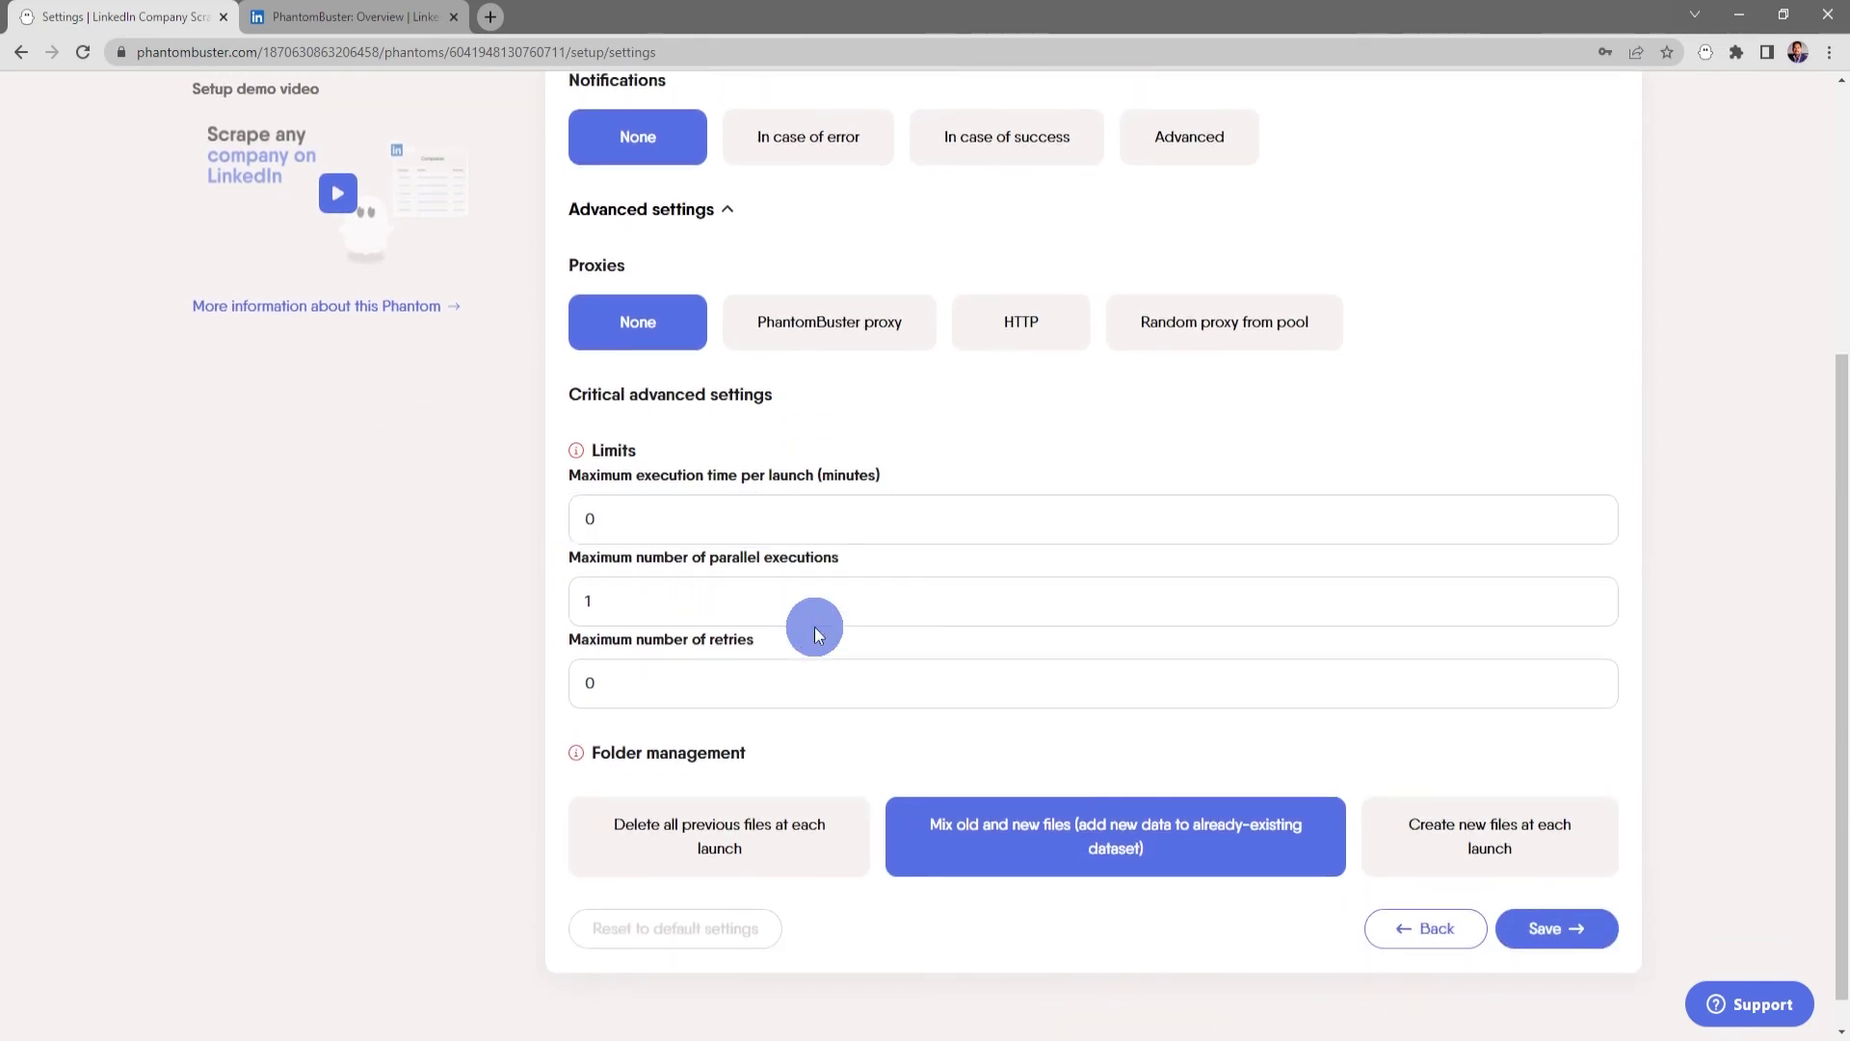
{"action": "scroll", "coordinate": [813, 626], "scroll_direction": "up", "scroll_amount": 2}
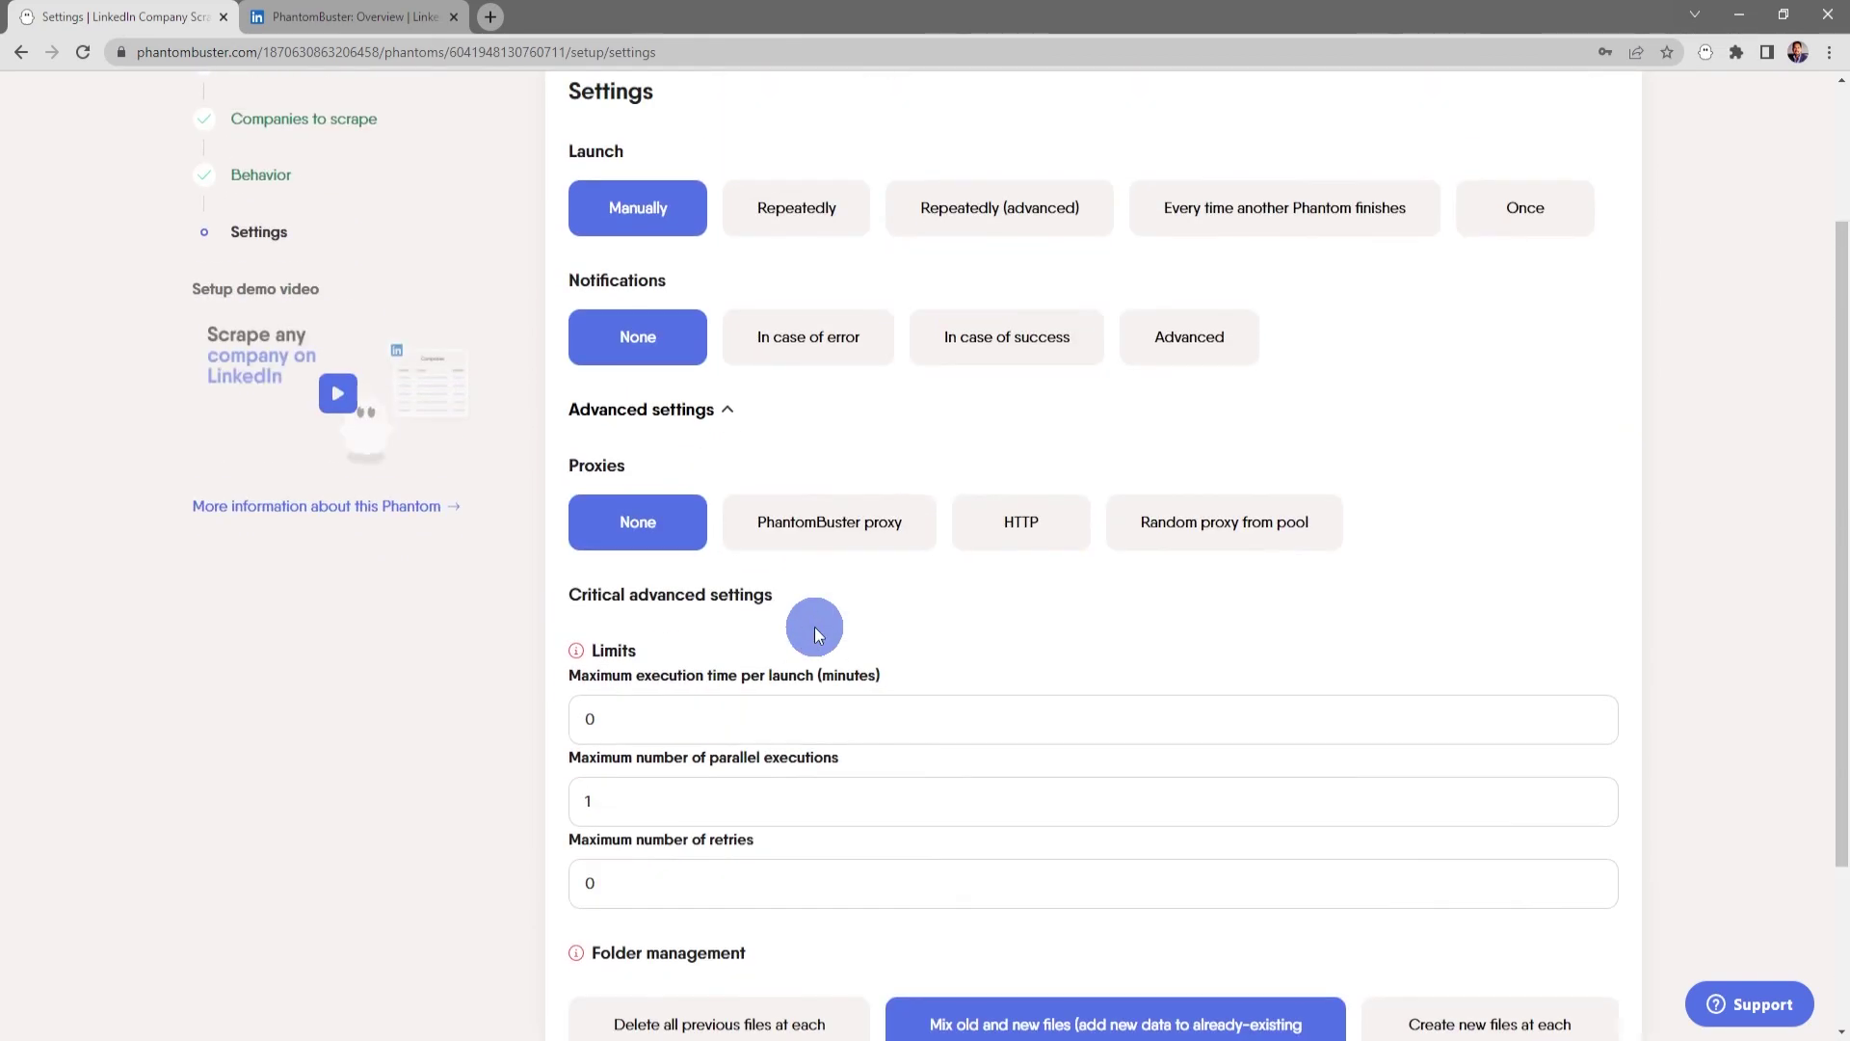
{"action": "left_click", "coordinate": [726, 409]}
{"action": "left_click", "coordinate": [1565, 675]}
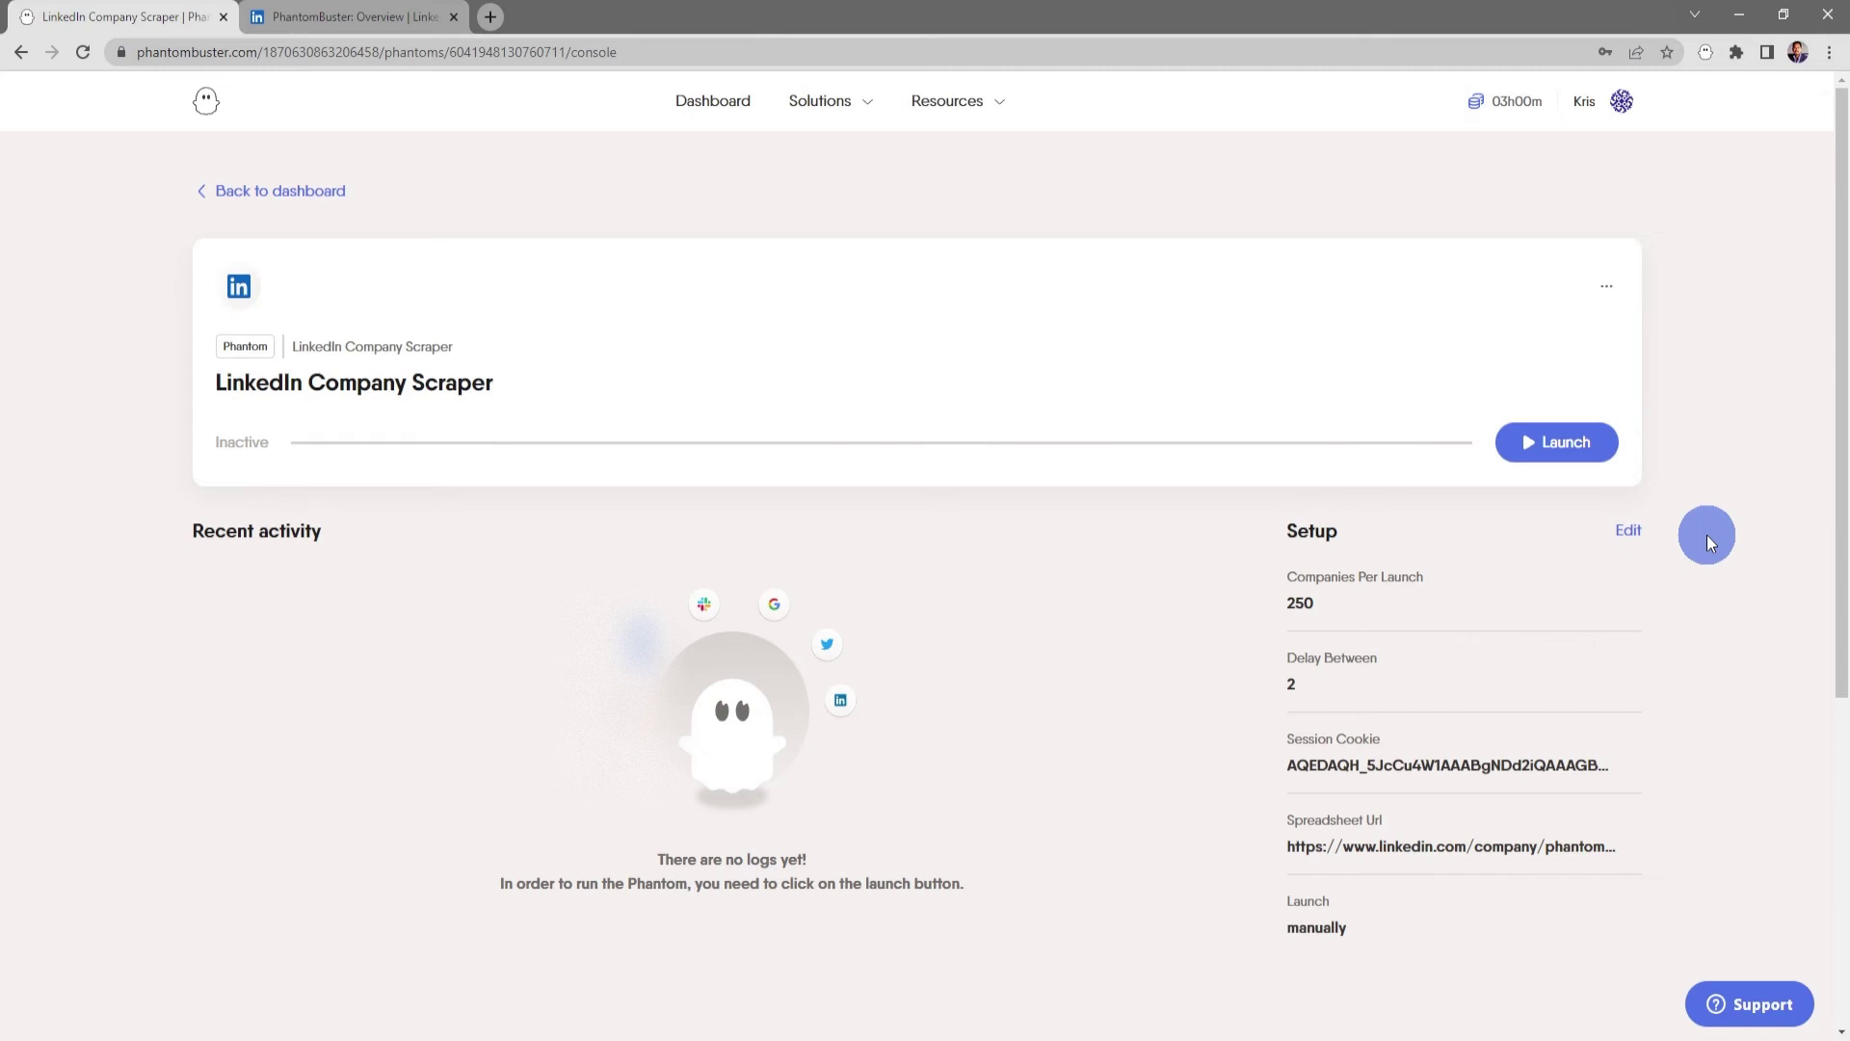
- Launch the LinkedIn Company Scraper and let the run finish
{"action": "left_click", "coordinate": [1538, 443]}
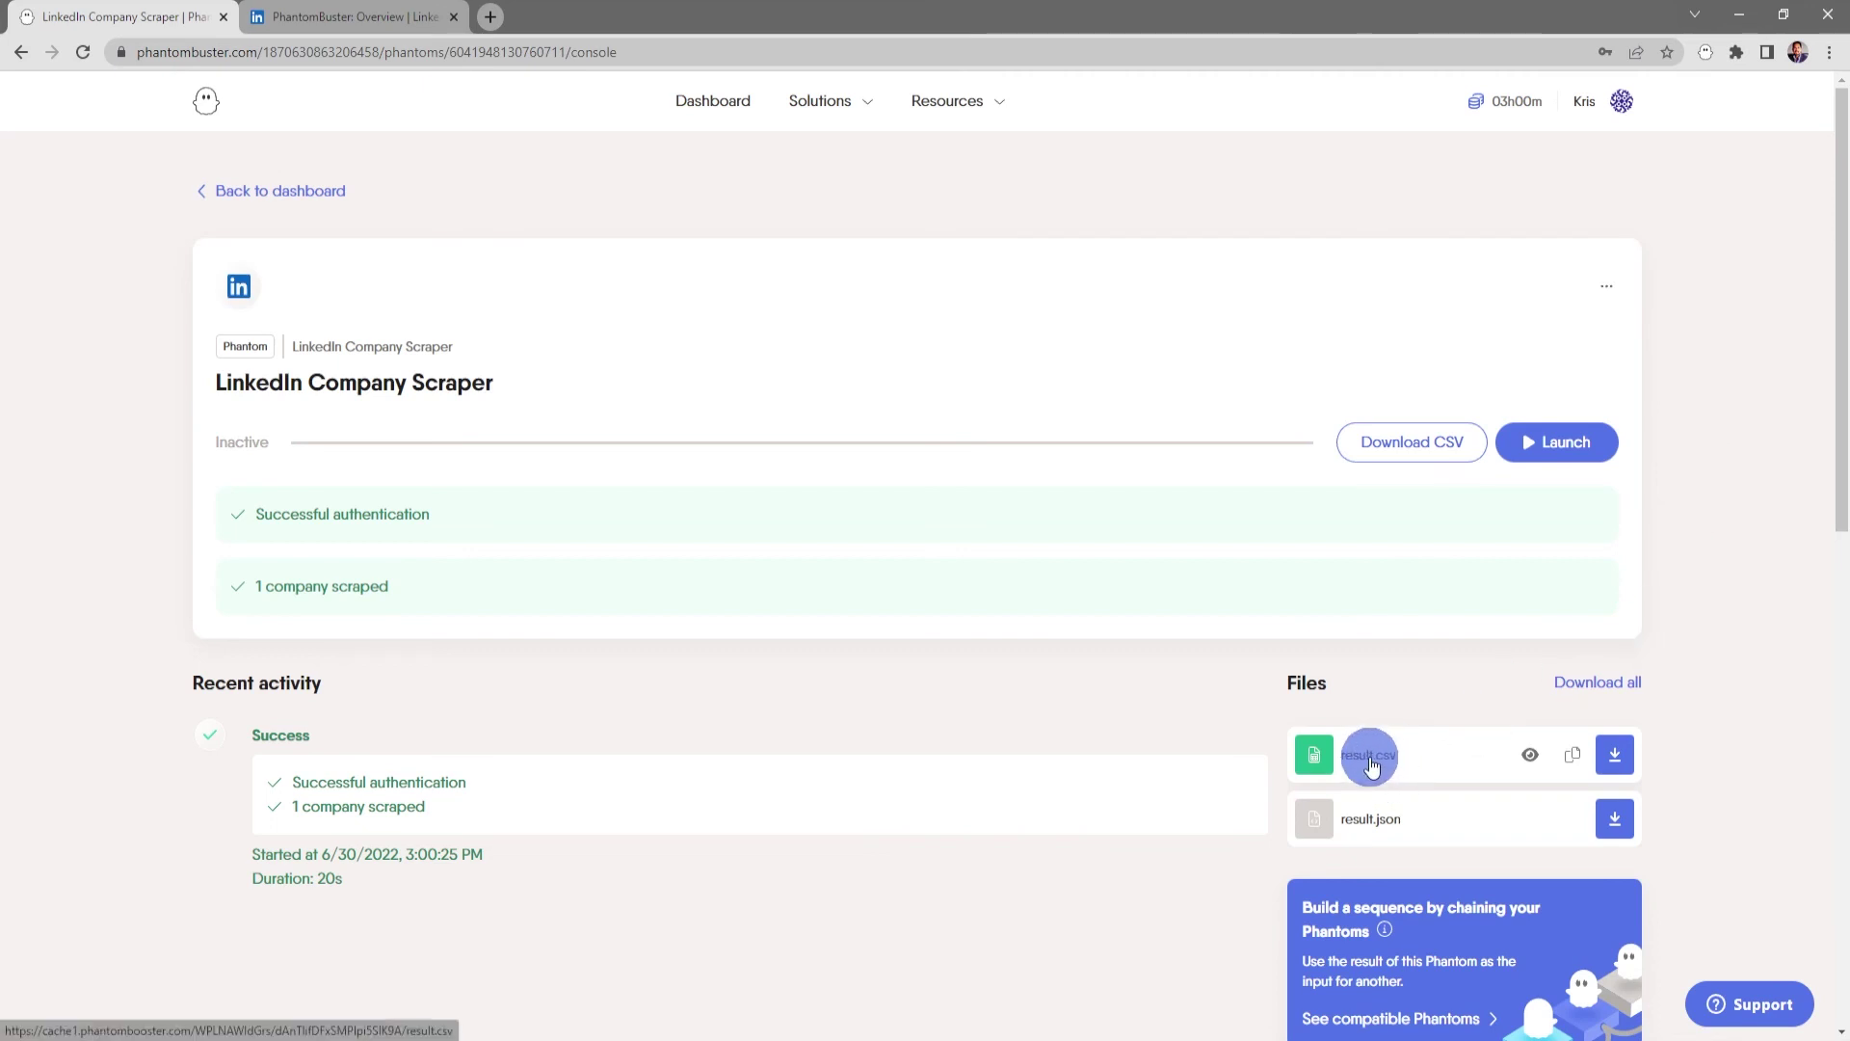
- Preview the scraped PhantomBuster entry in result.csv and download it as CSV
{"action": "left_click", "coordinate": [1532, 759]}
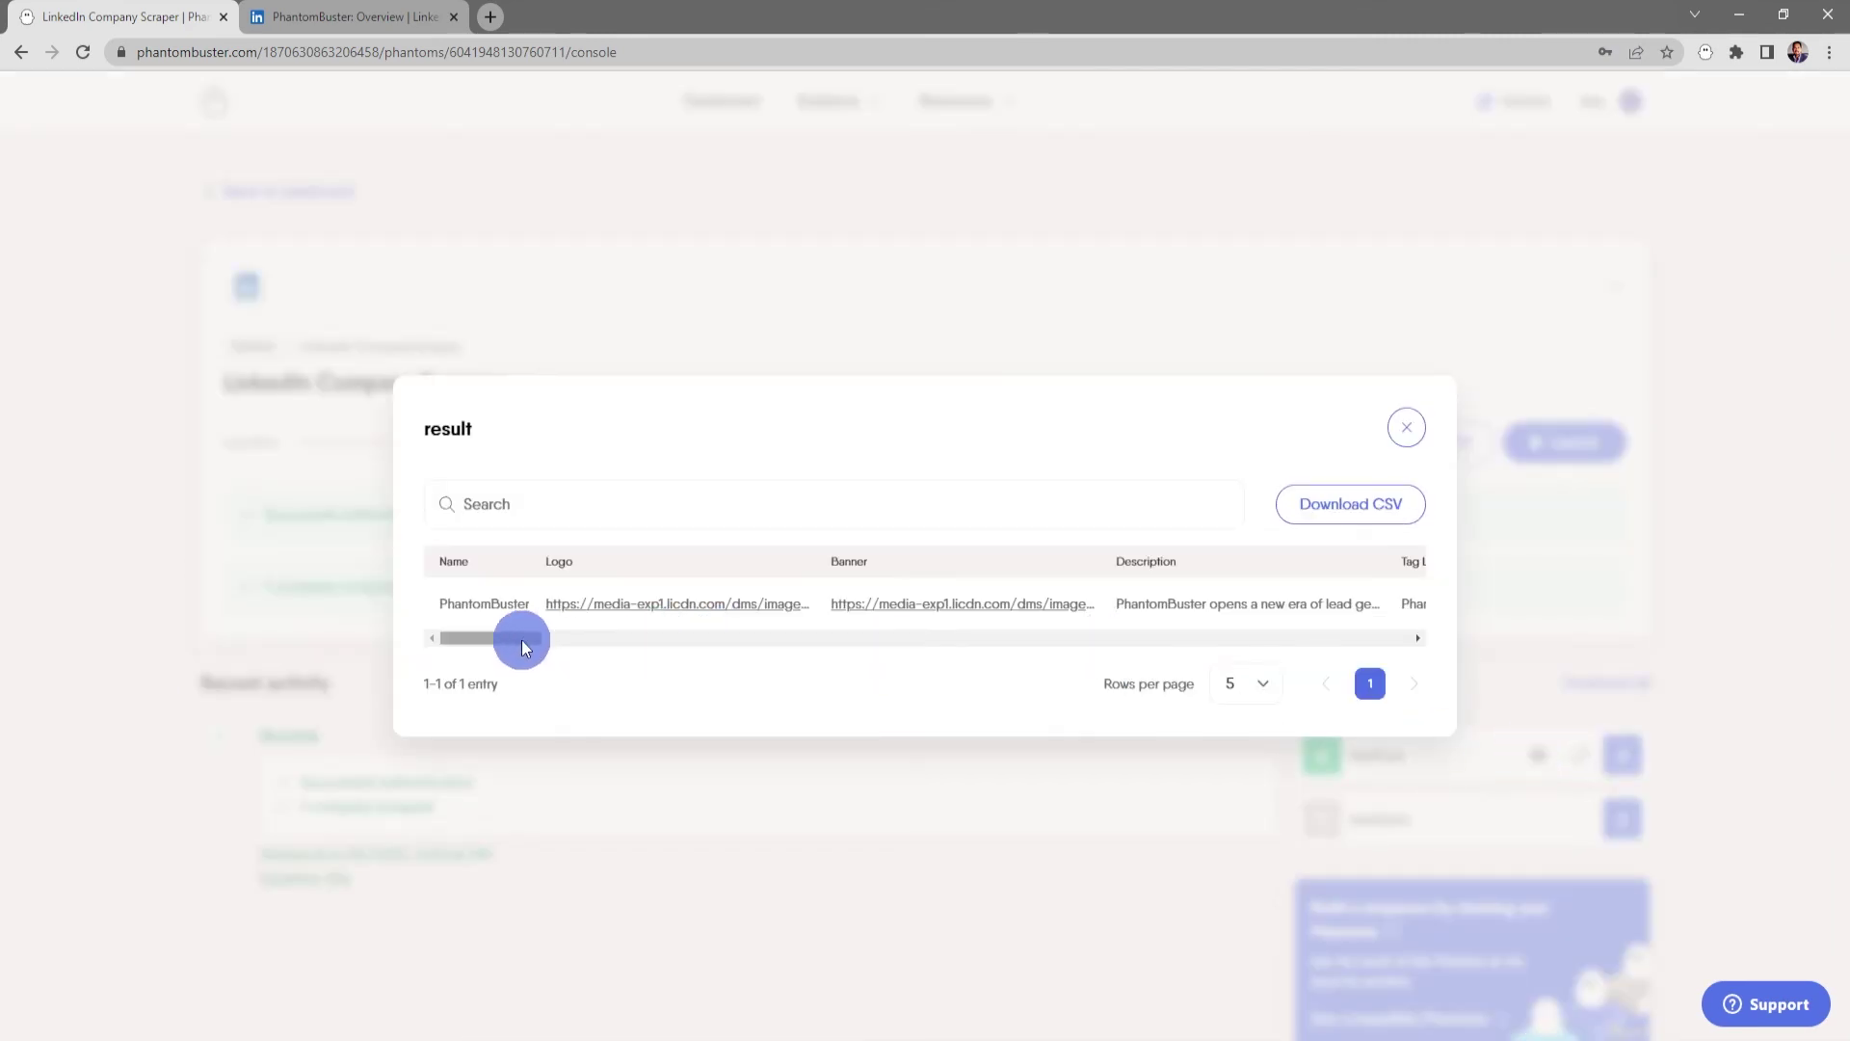
{"action": "left_click_drag", "start_coordinate": [523, 638], "coordinate": [476, 640]}
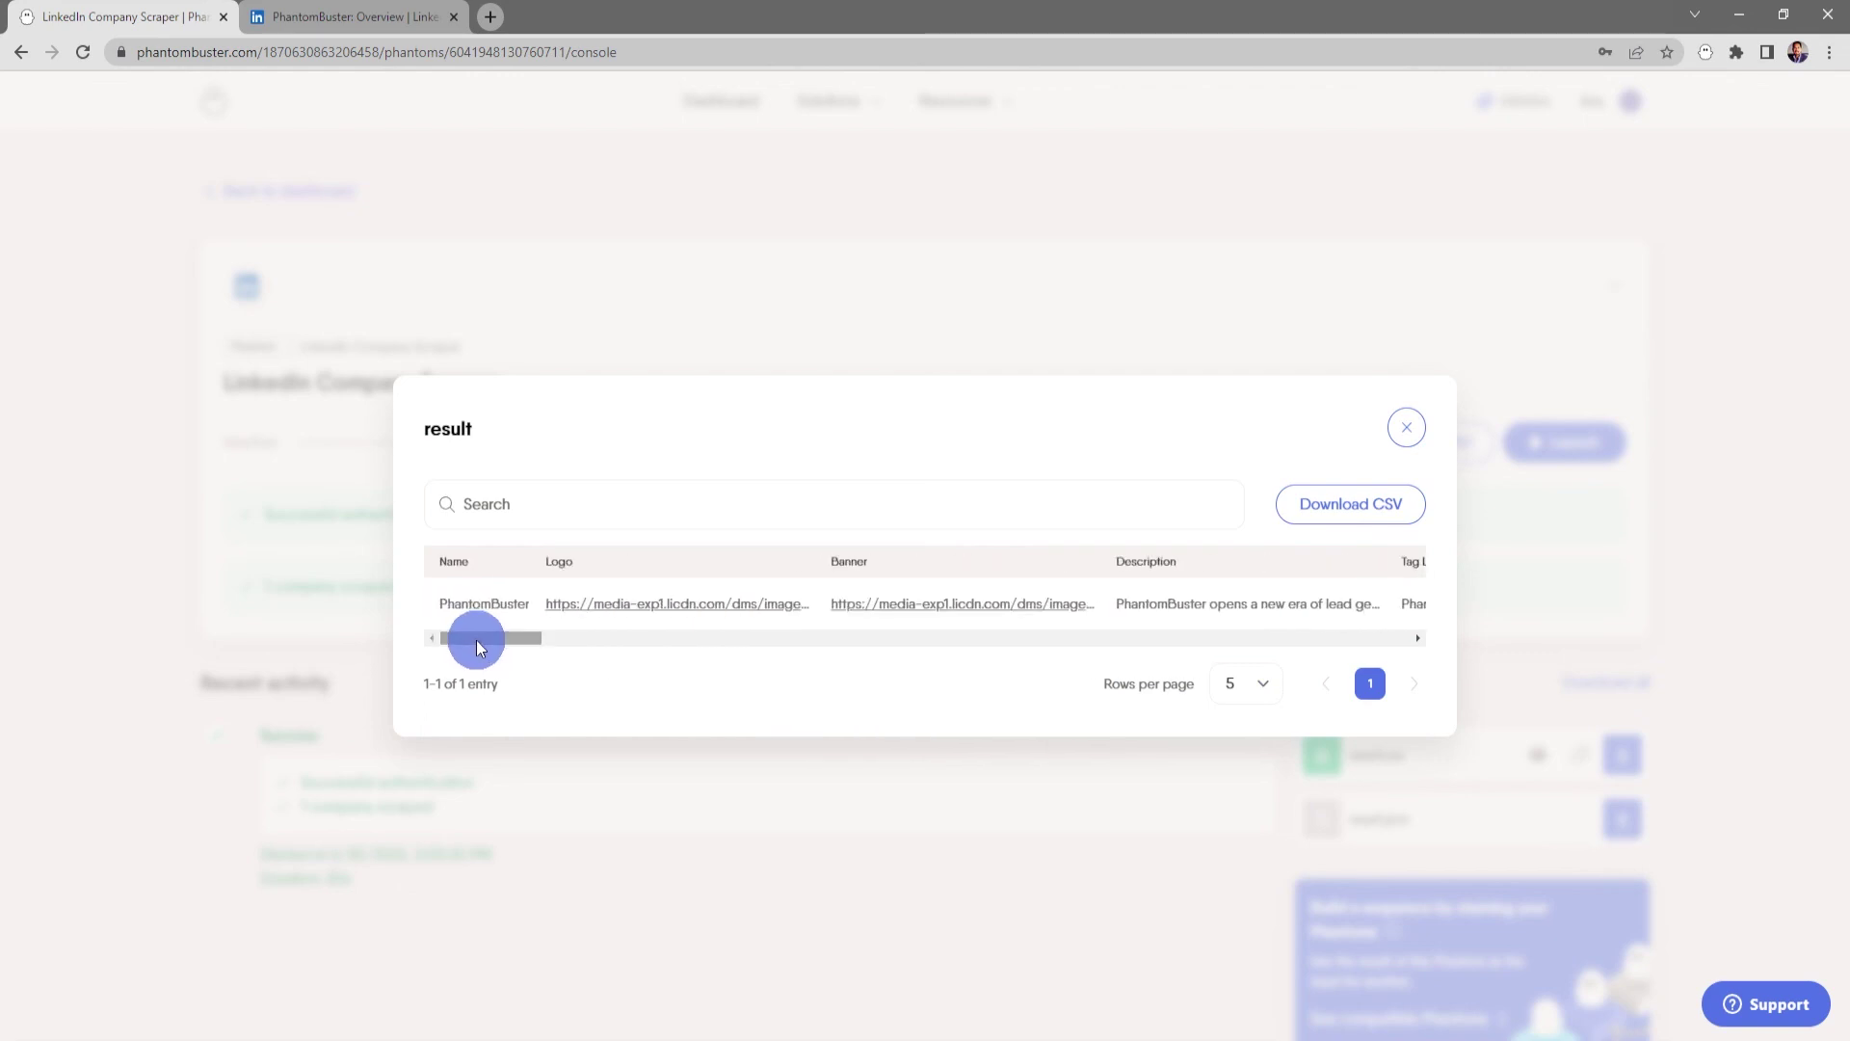
{"action": "mouse_move", "coordinate": [476, 640]}
{"action": "left_mouse_down"}
{"action": "mouse_move", "coordinate": [645, 643]}
{"action": "mouse_move", "coordinate": [478, 644]}
{"action": "left_mouse_up"}
{"action": "left_click", "coordinate": [1353, 516]}
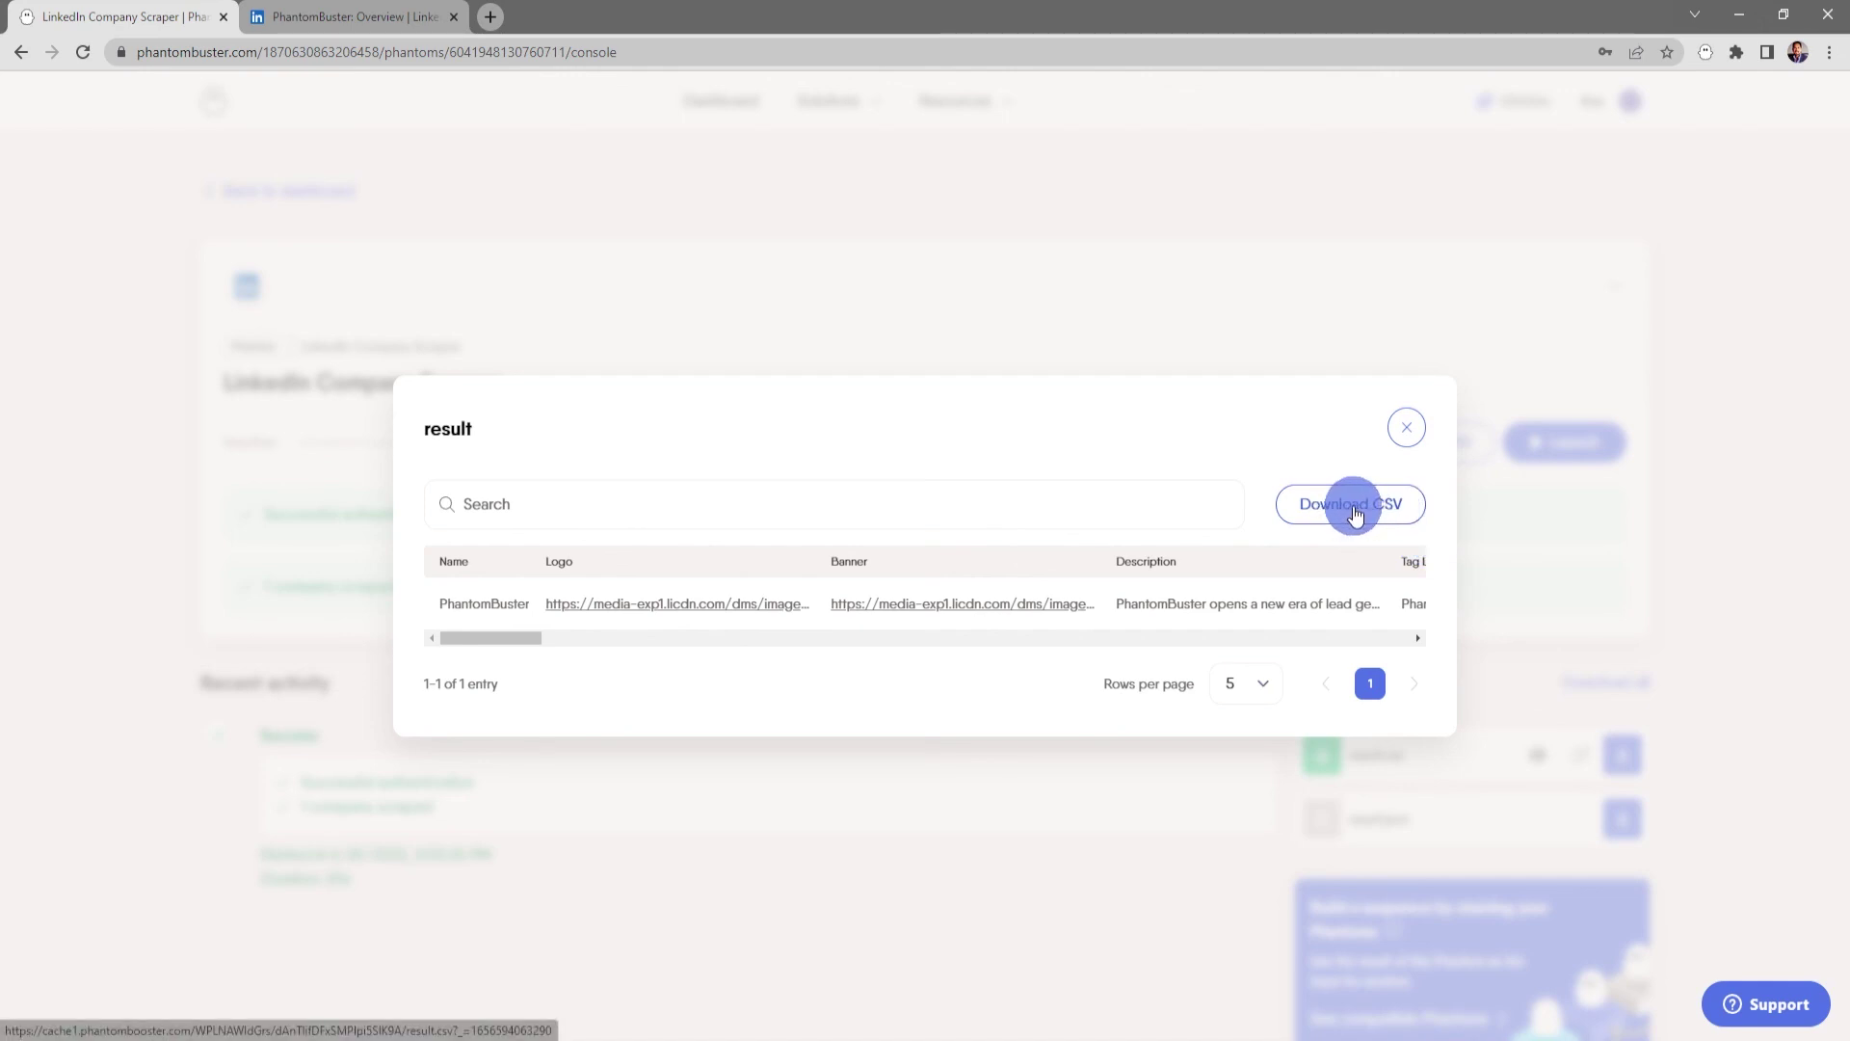